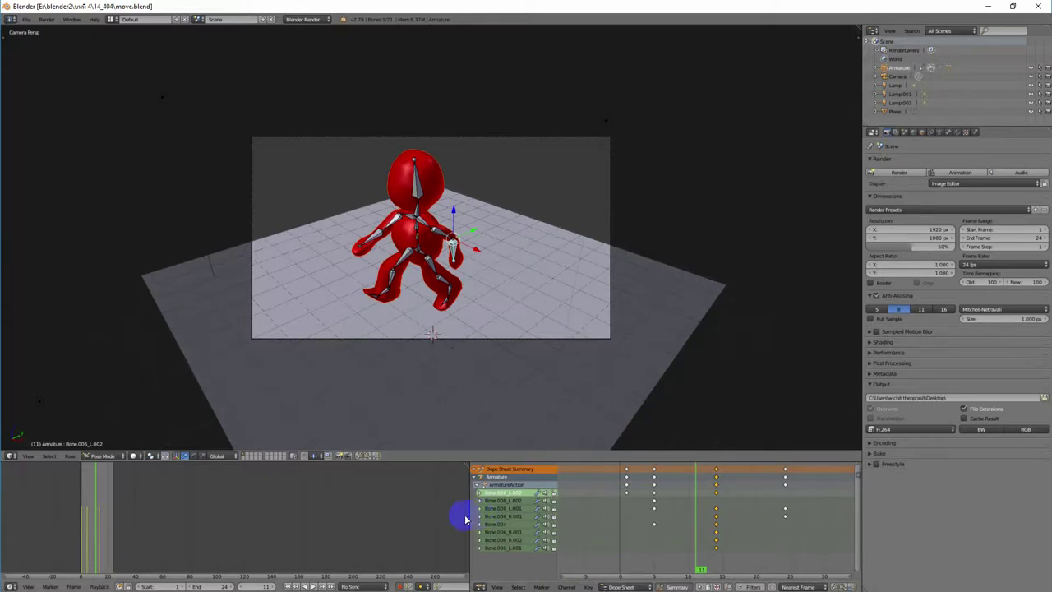
Widen the Dope Sheet editor by shifting its border into the Timeline.
drag(468, 514, 350, 506)
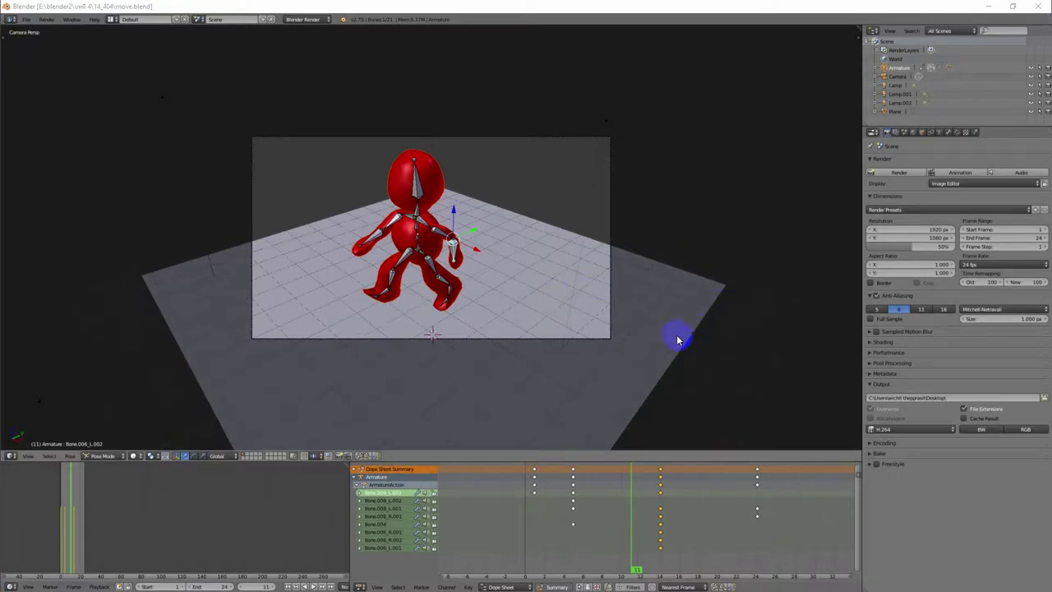
click(550, 5)
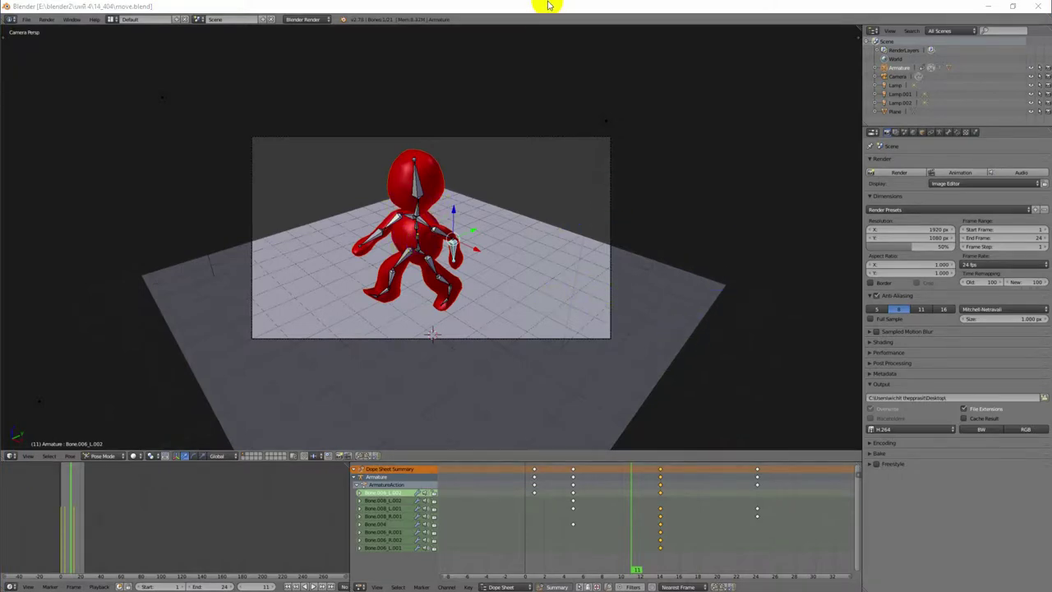
Examine the posed character, lamps, camera and floor plane from the camera view and an orbited view.
right_click(448, 271)
scroll(449, 267, down, 2)
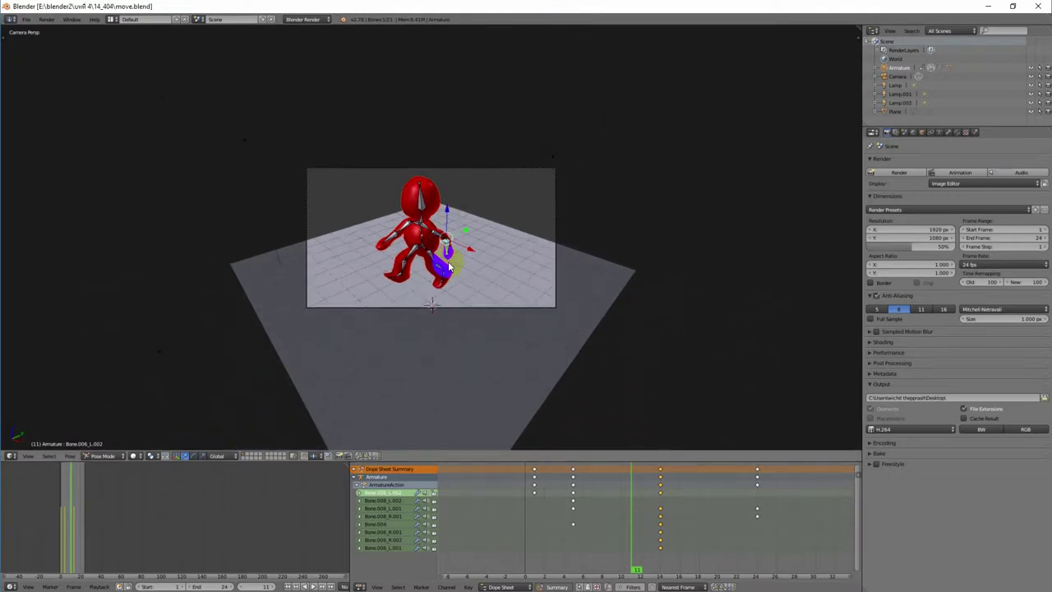
right_click(440, 252)
right_click(531, 271)
scroll(515, 274, up, 3)
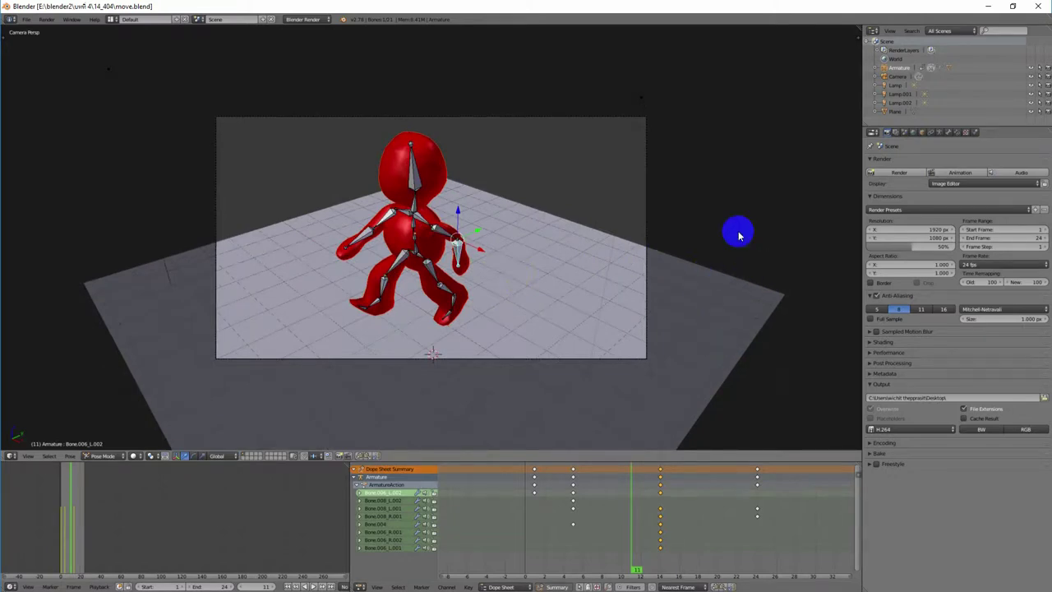
middle_drag(741, 234, 523, 288)
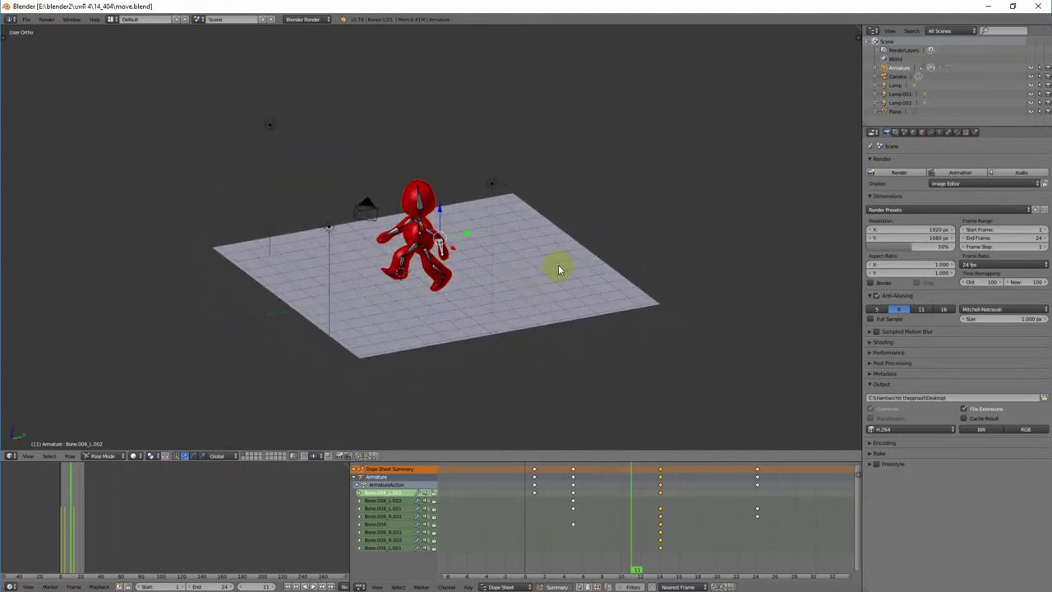
scroll(502, 266, up, 1)
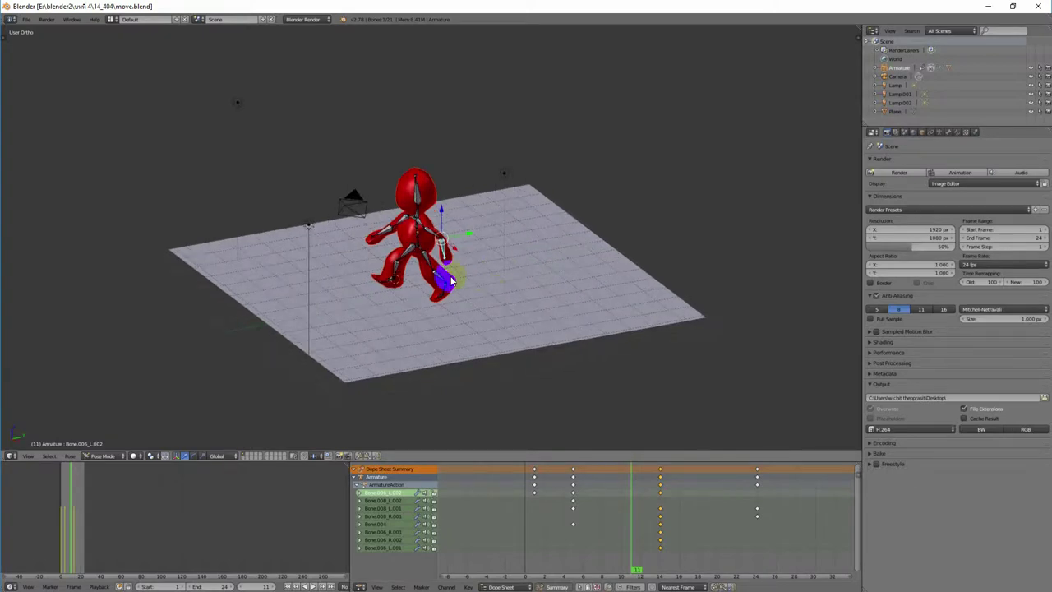
scroll(475, 274, up, 2)
mouse_move(517, 291)
middle_down()
mouse_move(474, 284)
mouse_move(535, 287)
middle_up()
scroll(474, 284, up, 2)
scroll(474, 284, down, 4)
scroll(522, 293, up, 2)
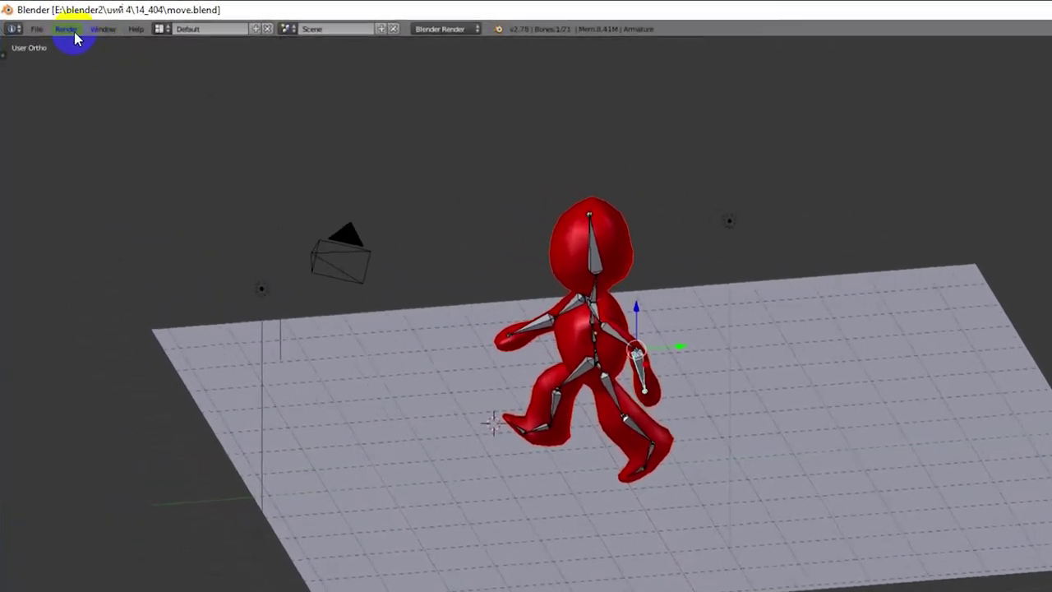
Render a still image of the current frame and close the render result to return to the 3D view.
click(47, 20)
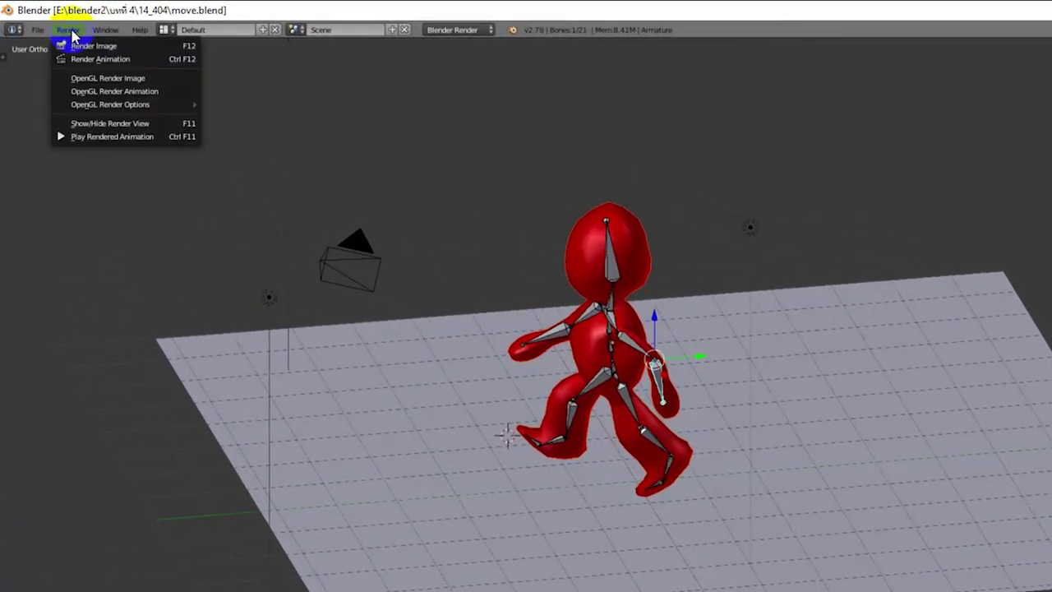
click(148, 51)
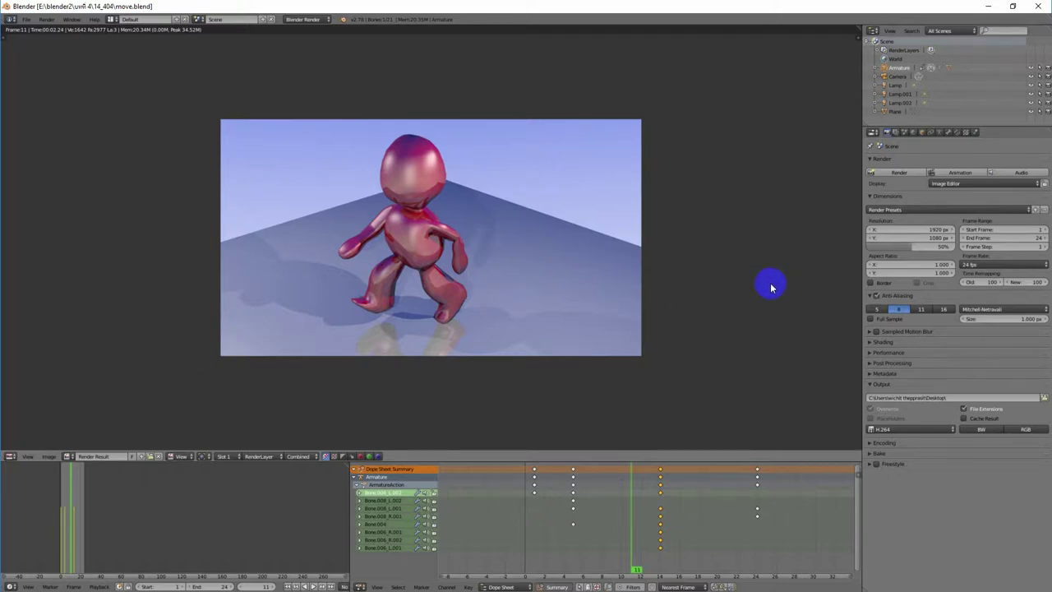
key(Escape)
Return the 3D viewport to the camera view and widen the Properties editor.
middle_drag(653, 211, 588, 267)
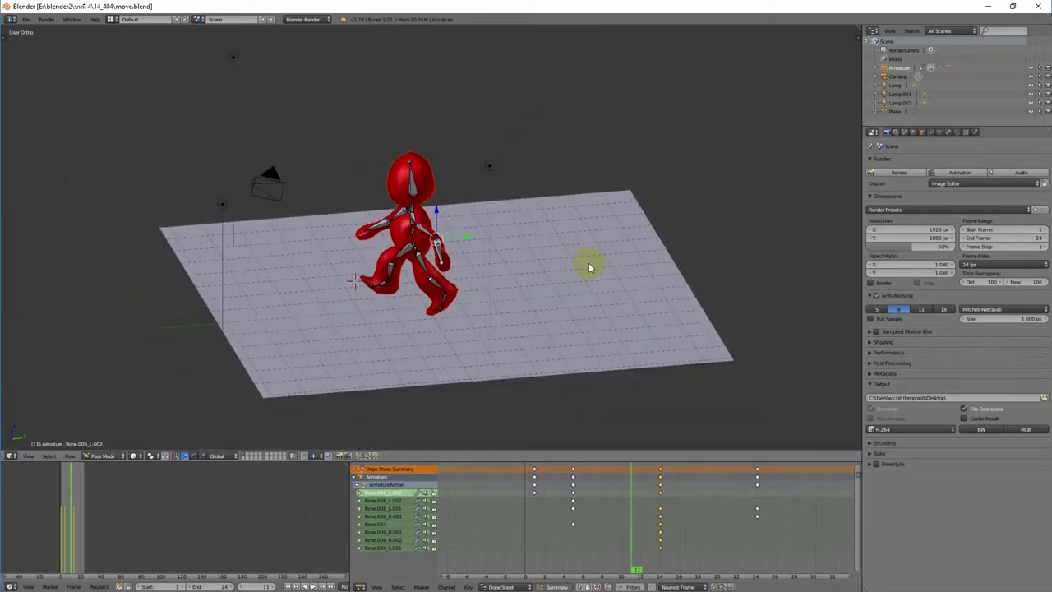
key(KP_0)
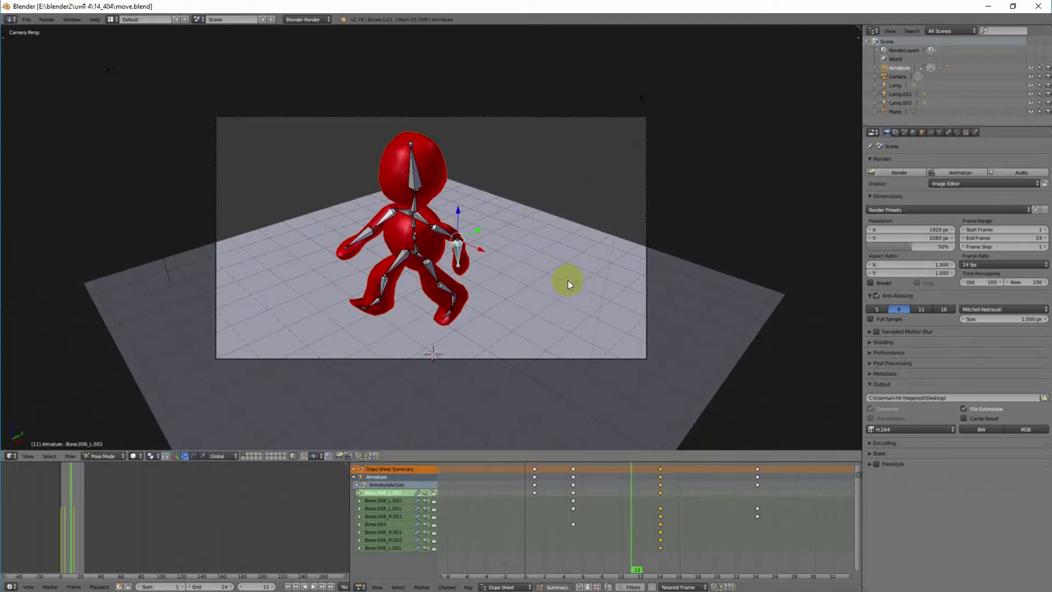
scroll(515, 281, up, 2)
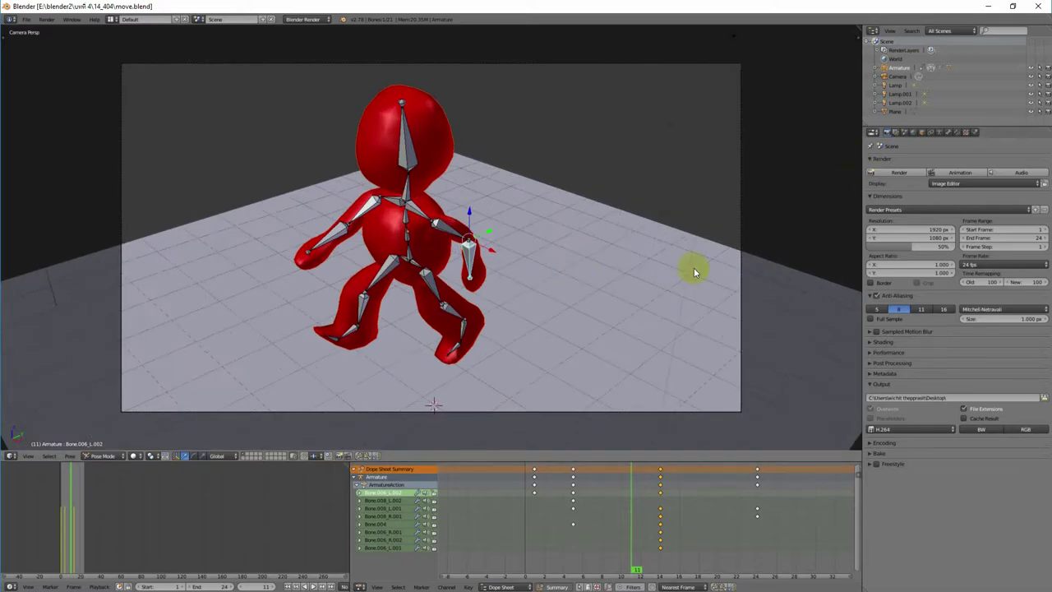
scroll(630, 307, down, 2)
scroll(630, 308, up, 2)
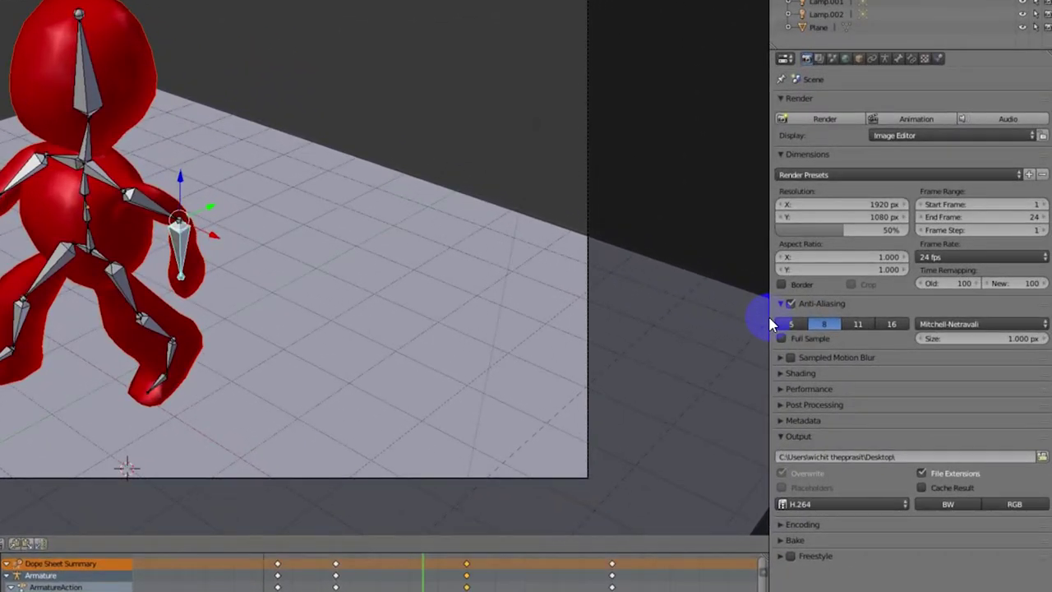
drag(772, 321, 746, 312)
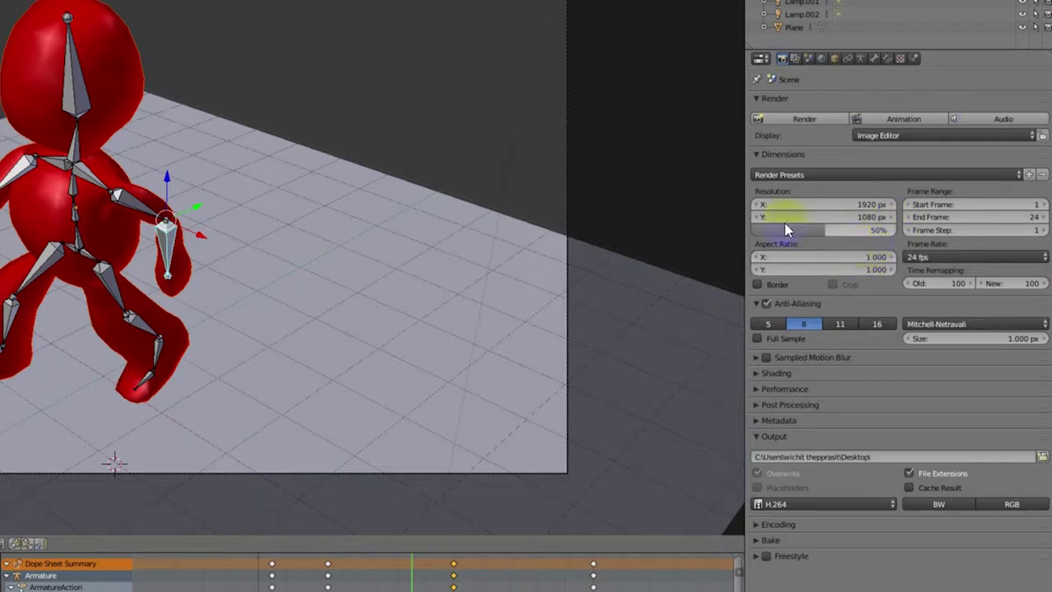
Try a horizontal render resolution of 2000 px and restore it to 1920 px.
click(868, 206)
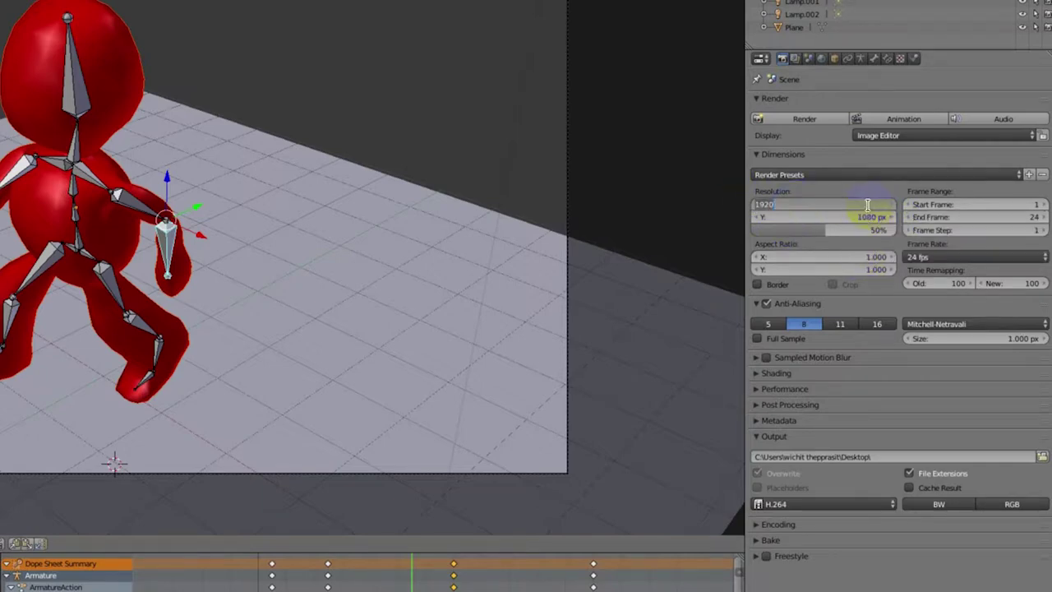
text(2000)
click(710, 180)
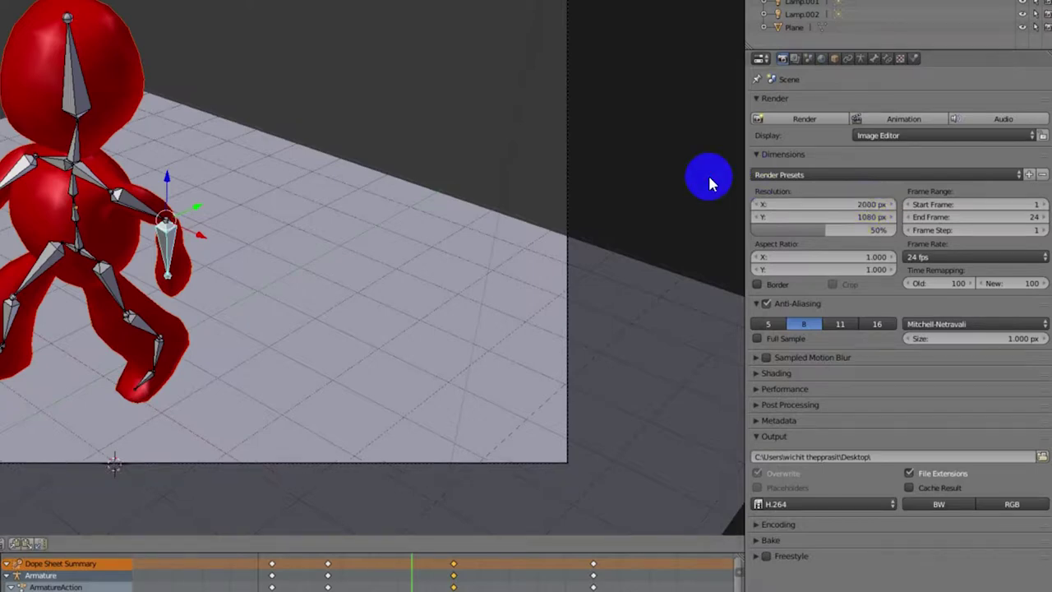
click(859, 204)
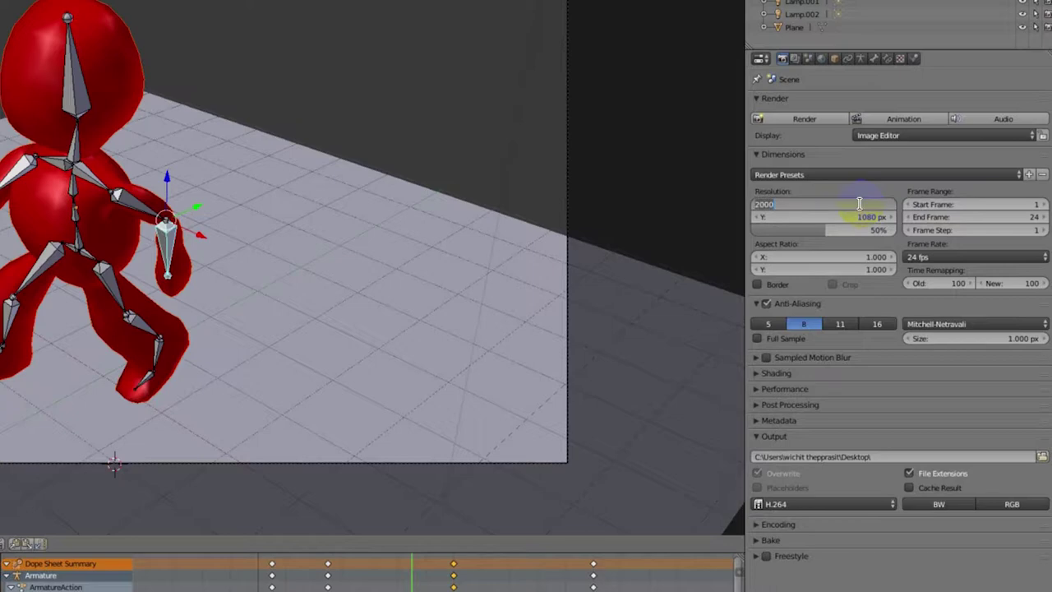
text(1920)
click(656, 190)
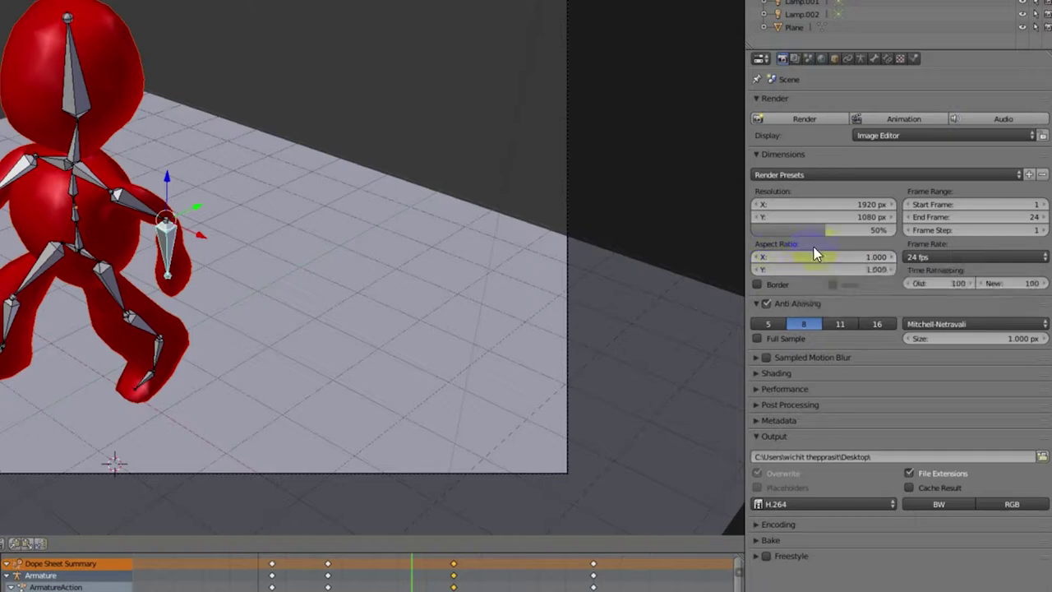
Try raising the render resolution percentage and restore it to 50%.
drag(824, 234, 898, 236)
click(832, 231)
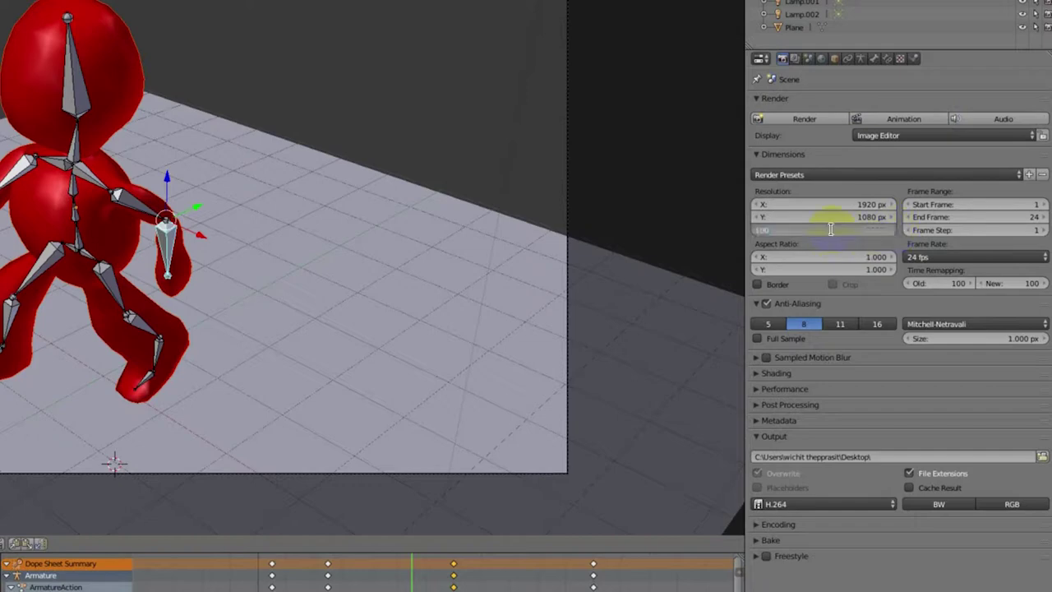
text(50)
key(Return)
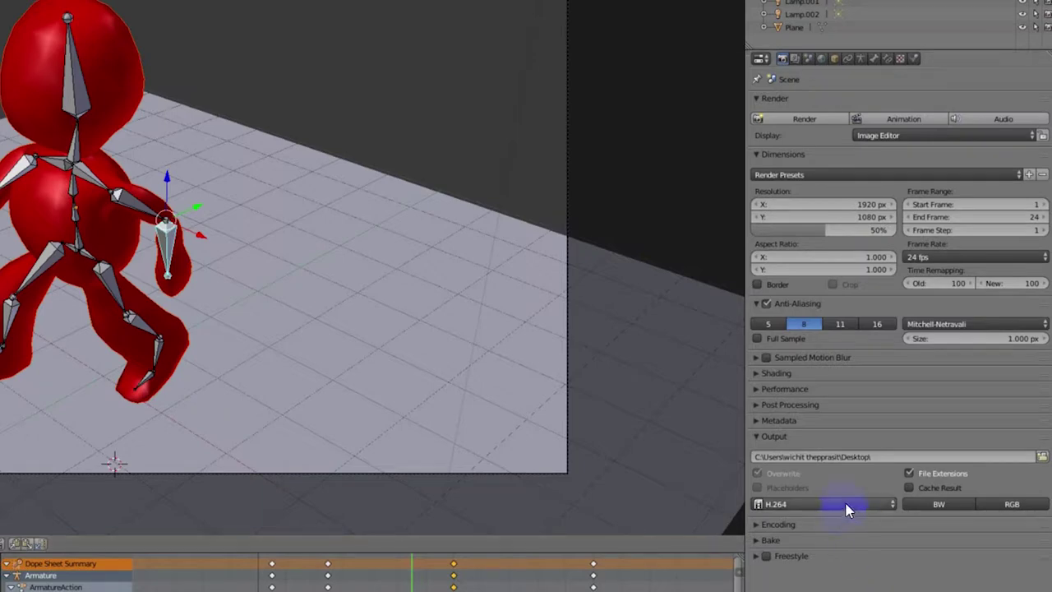
Browse the available output file formats and set the render output to PNG.
click(891, 510)
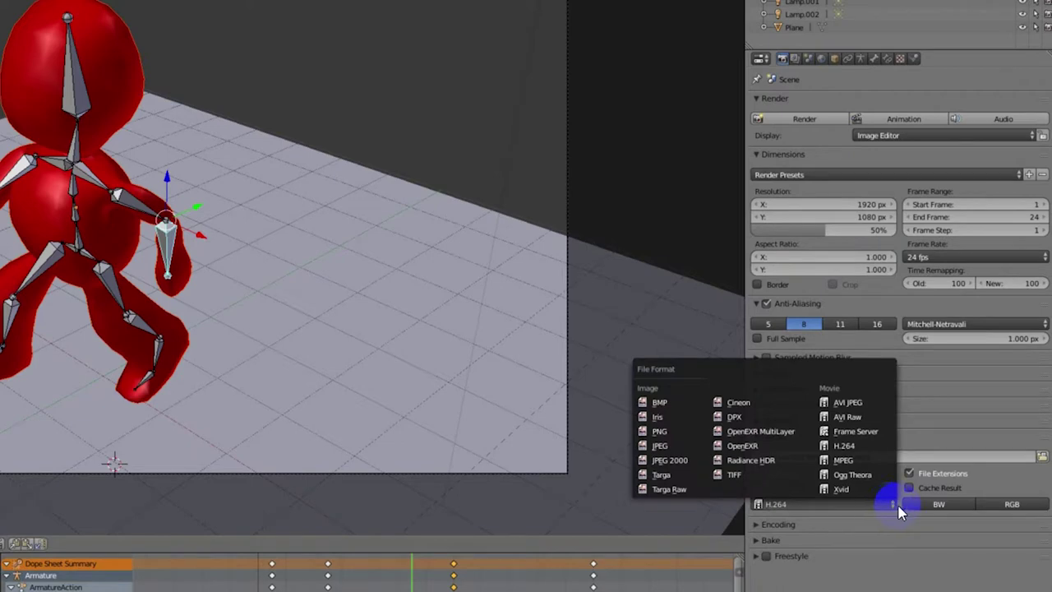
click(894, 500)
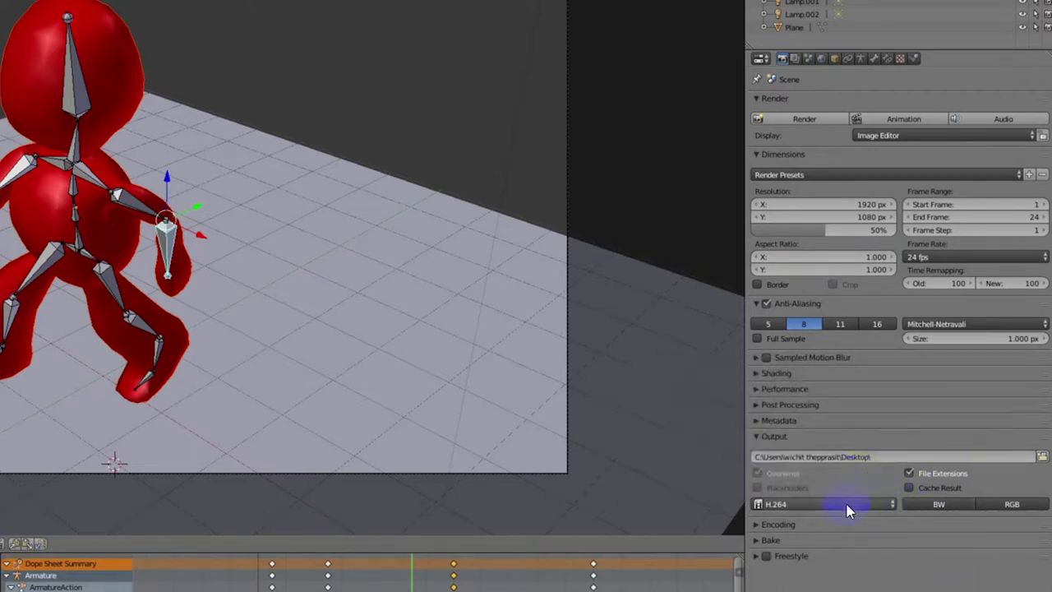
click(889, 513)
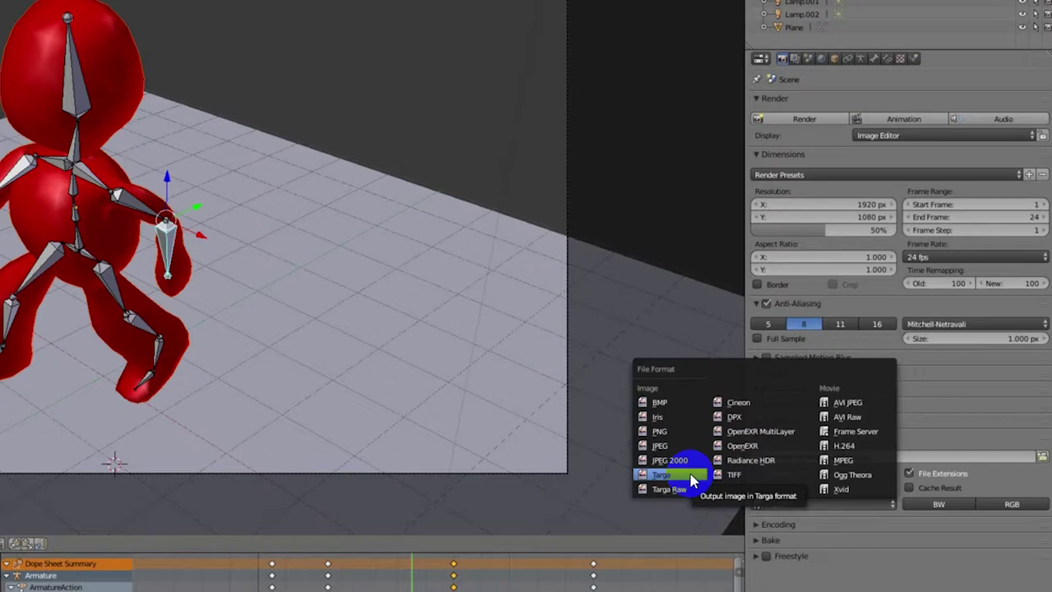
click(687, 434)
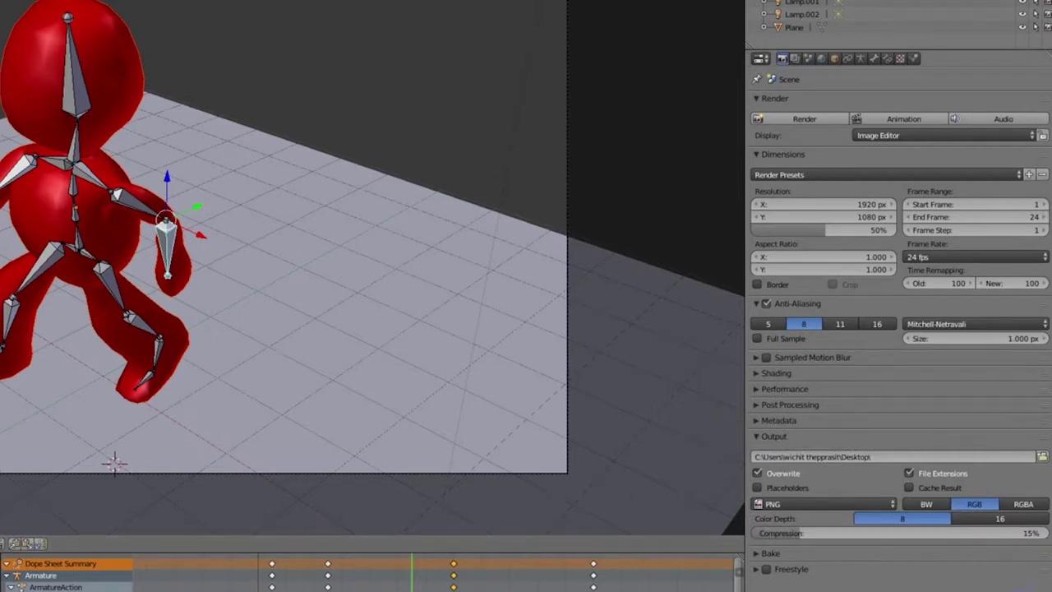
Set the render output format to JPEG, try the BW colour mode, and set it to RGB.
click(814, 503)
click(681, 452)
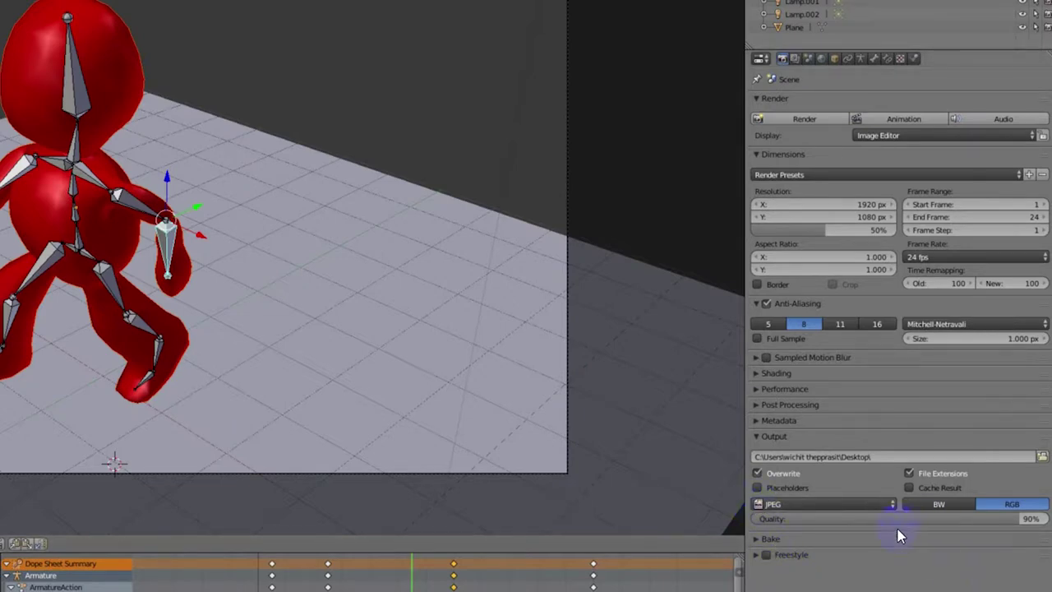
click(939, 505)
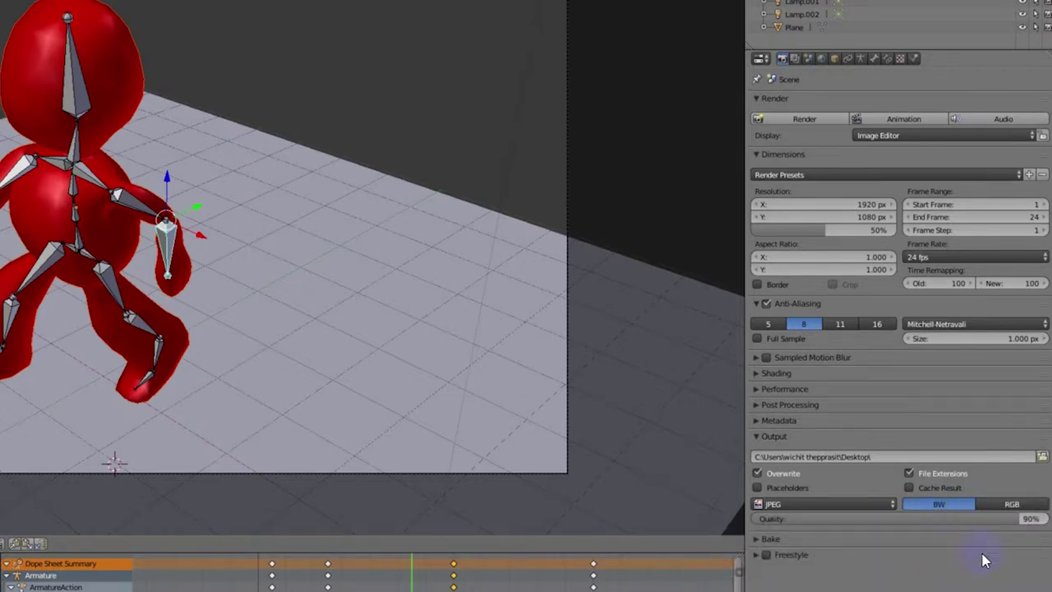
click(1006, 502)
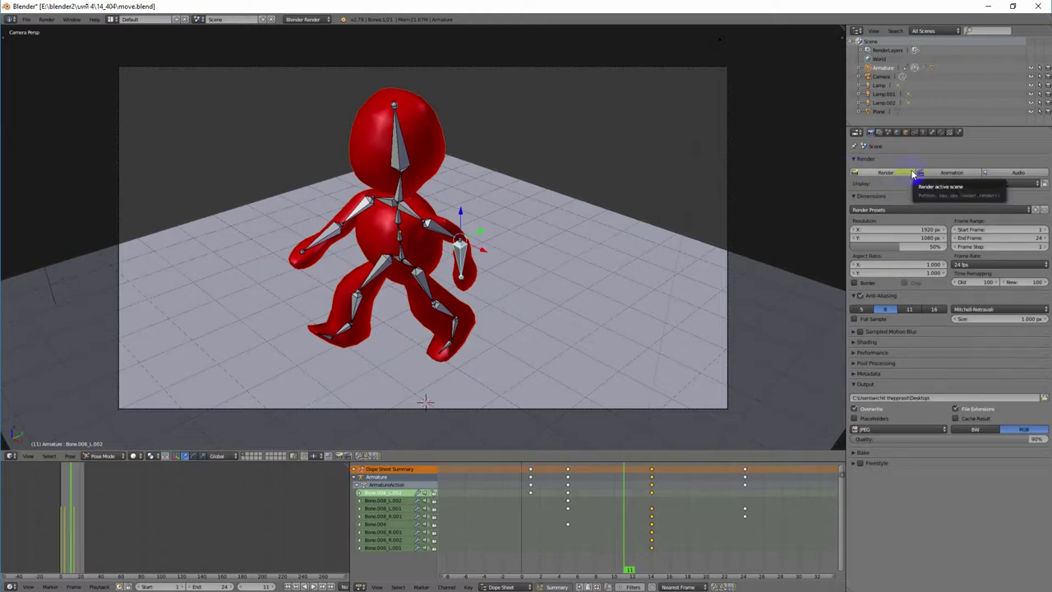
Render the current frame and save the image in the 14_404 folder as PictExamplejpg.jpg.
click(912, 174)
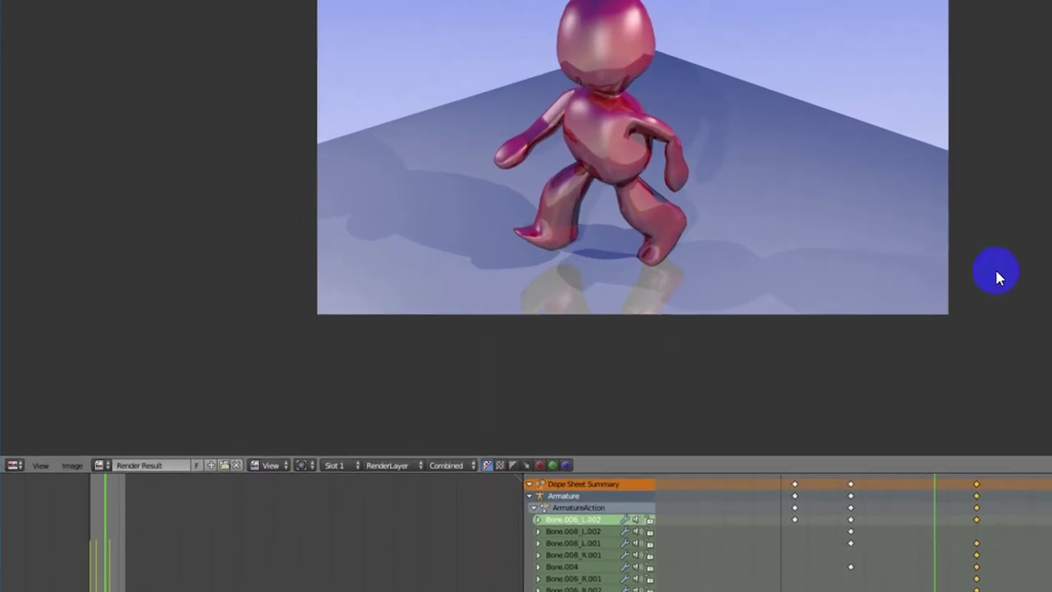
click(32, 0)
click(73, 470)
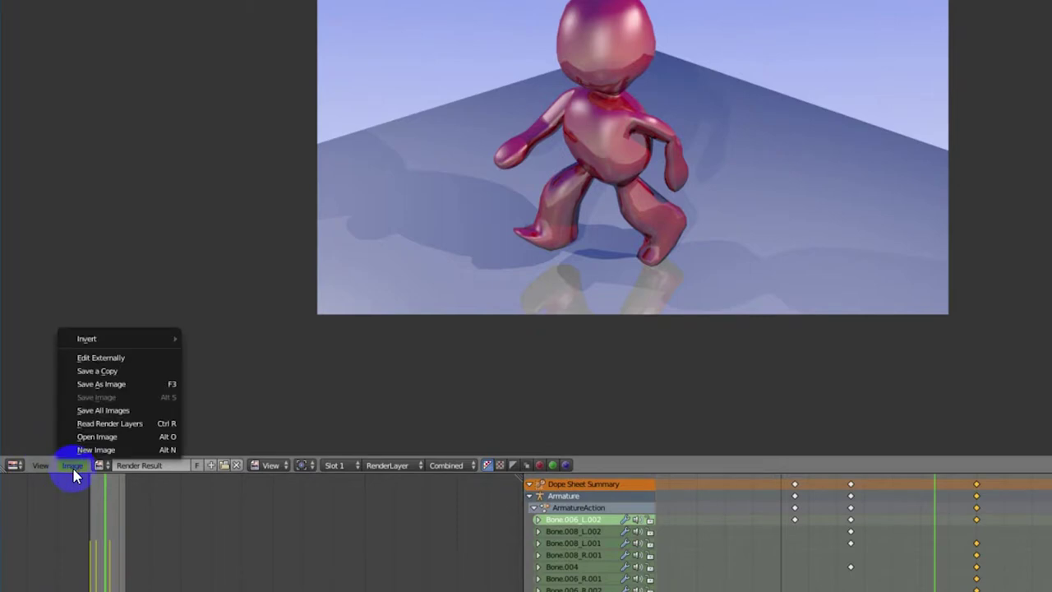
click(166, 391)
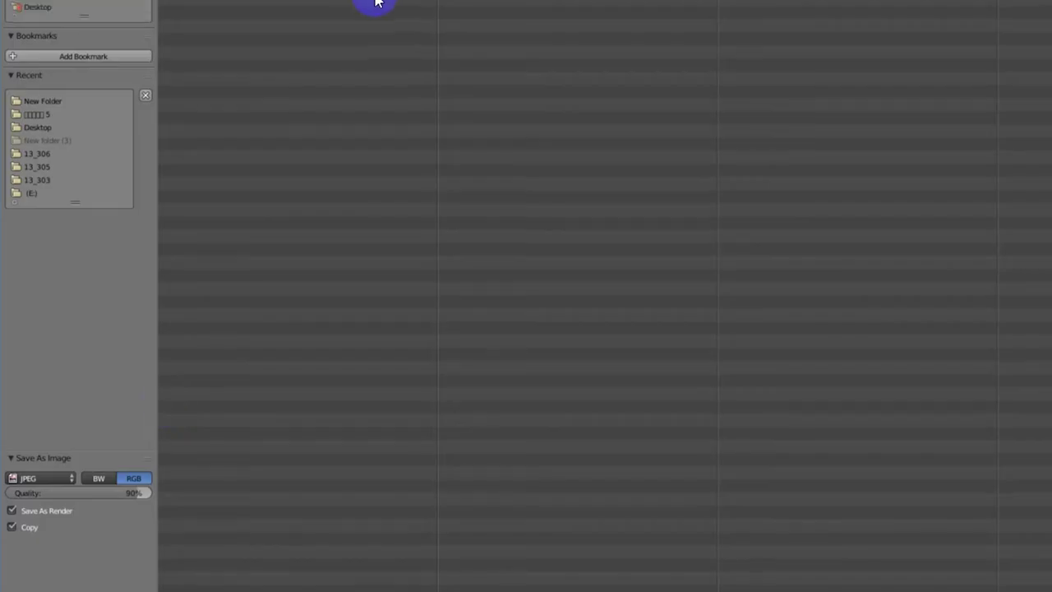
click(202, 76)
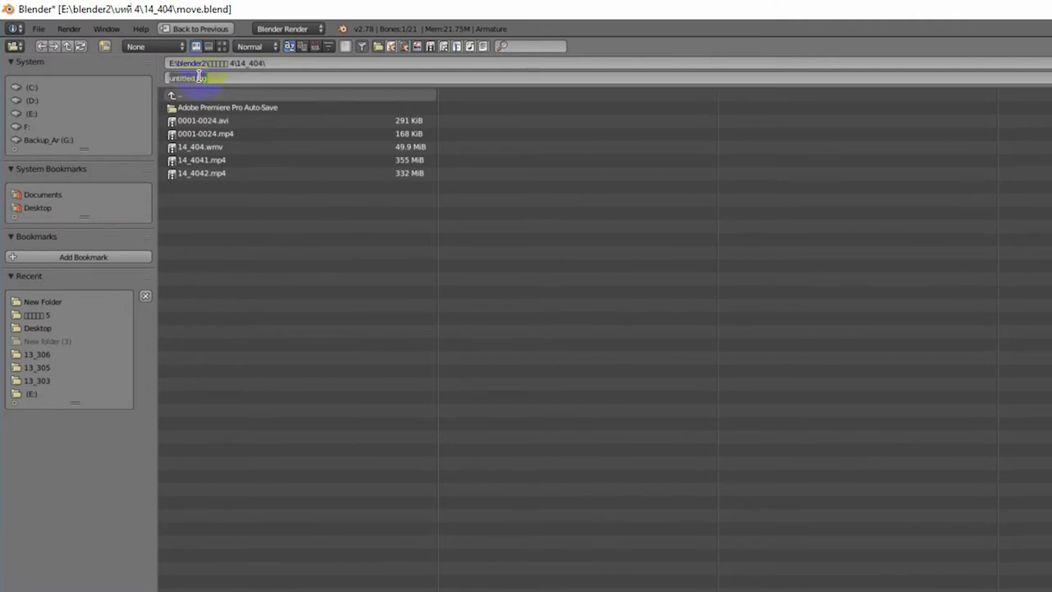
drag(197, 78, 148, 82)
text(Pict_sample)
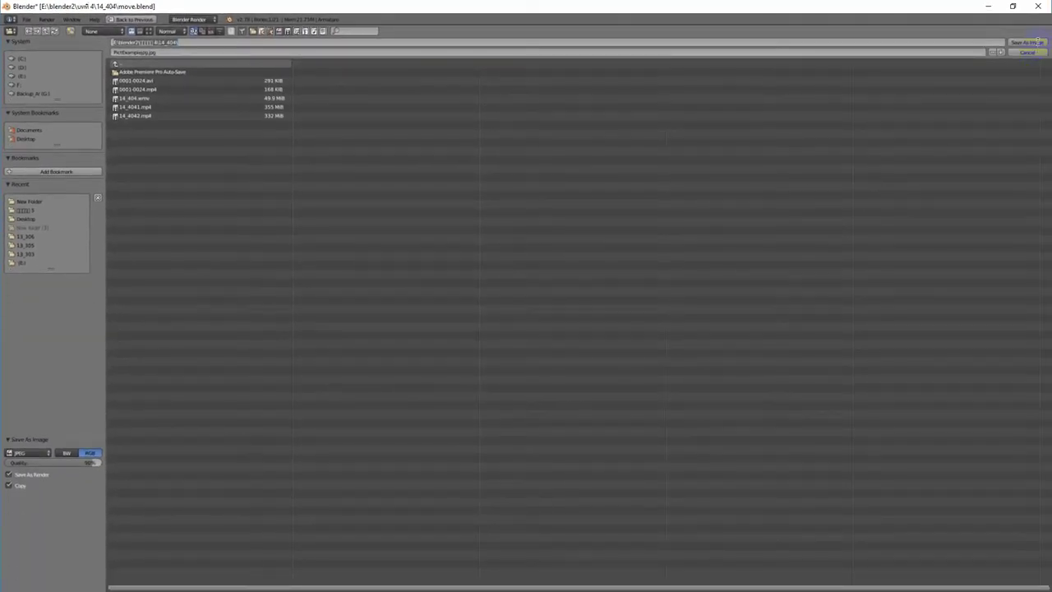
click(1040, 45)
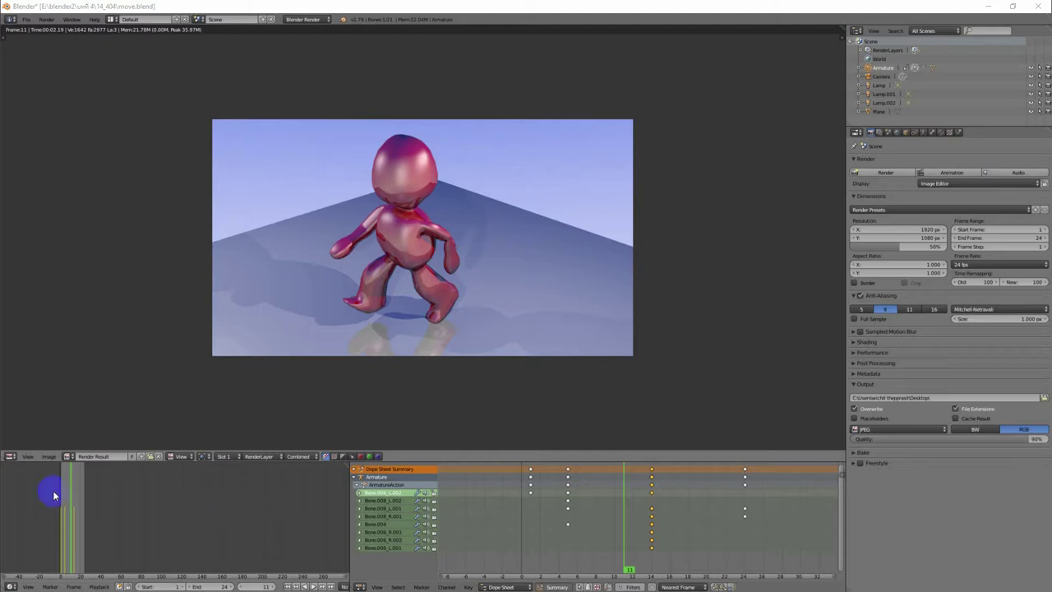
Move the current frame to 0 and close the render result to return to the camera view.
drag(72, 485, 47, 485)
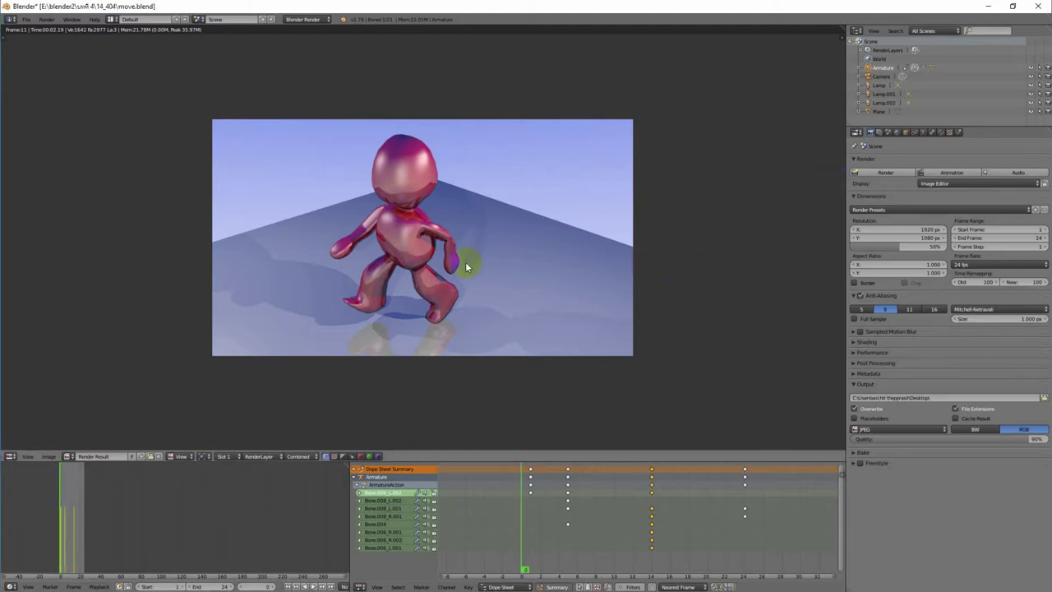
key(Escape)
scroll(493, 265, down, 2)
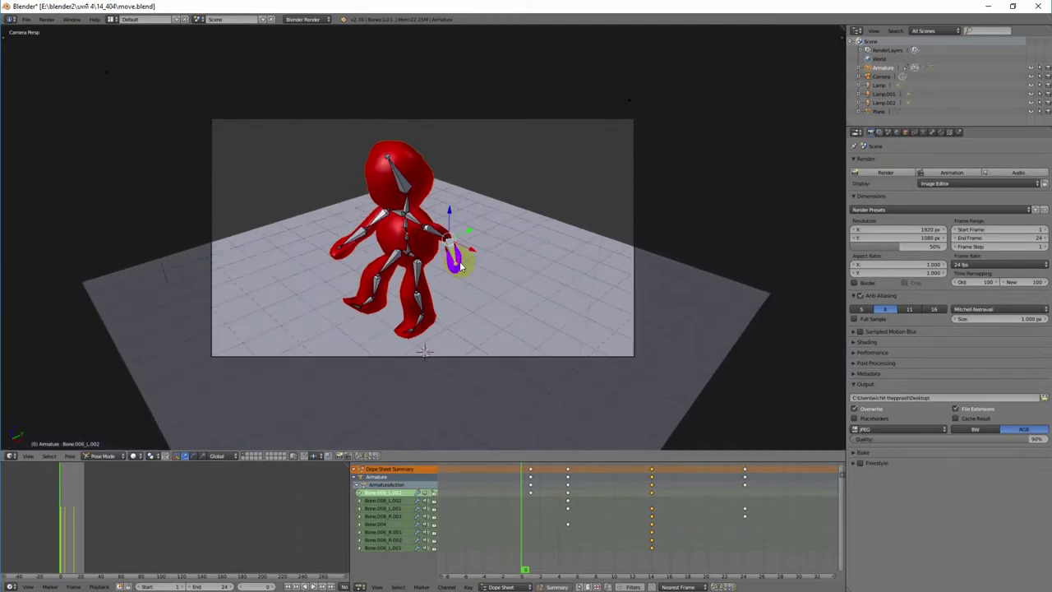
middle_drag(674, 293, 634, 294)
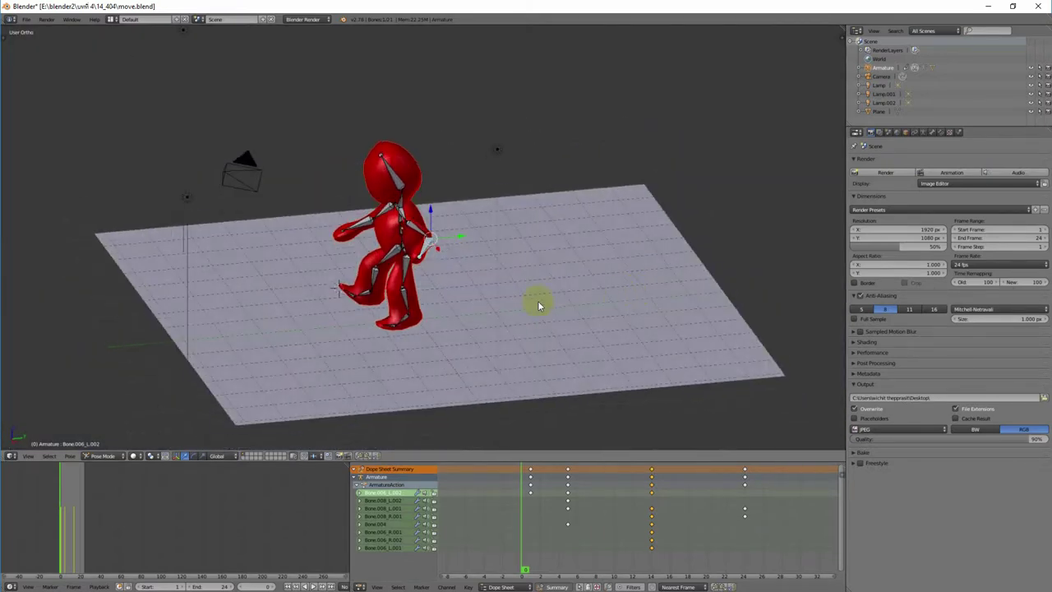
scroll(383, 304, up, 2)
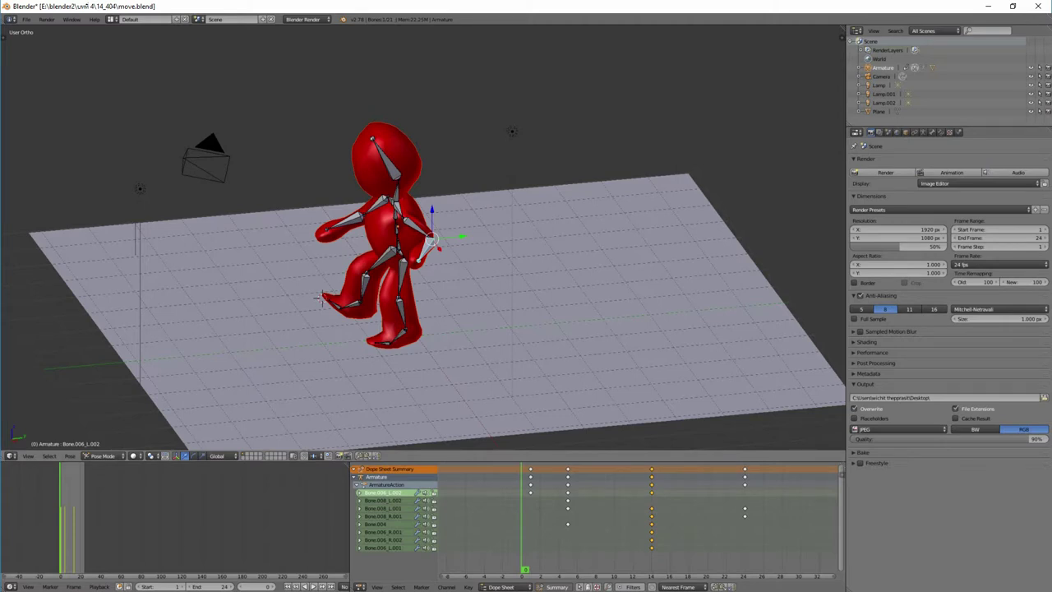
middle_drag(567, 244, 553, 279)
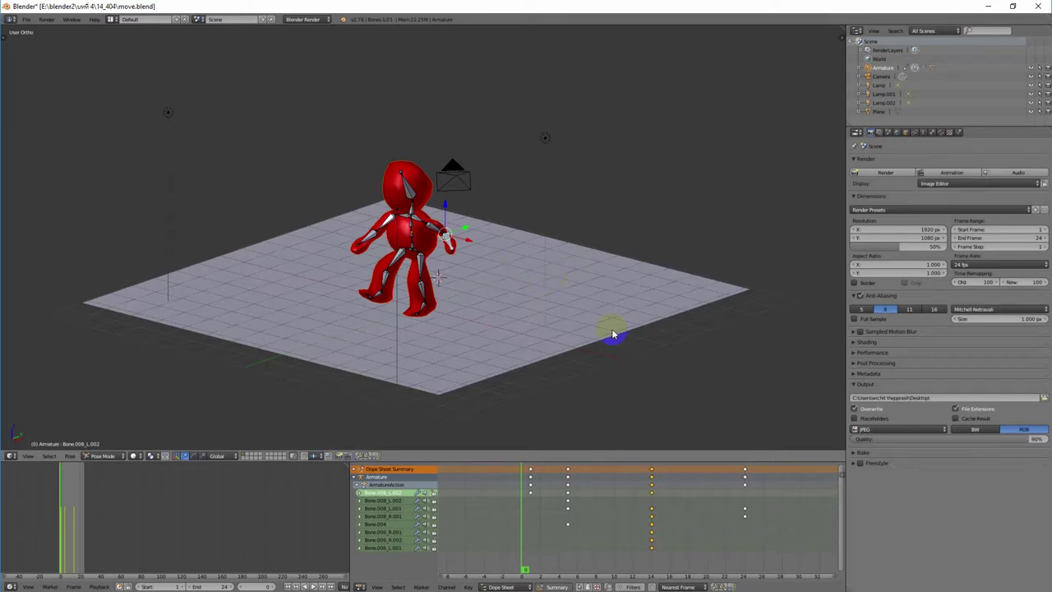
scroll(645, 342, down, 1)
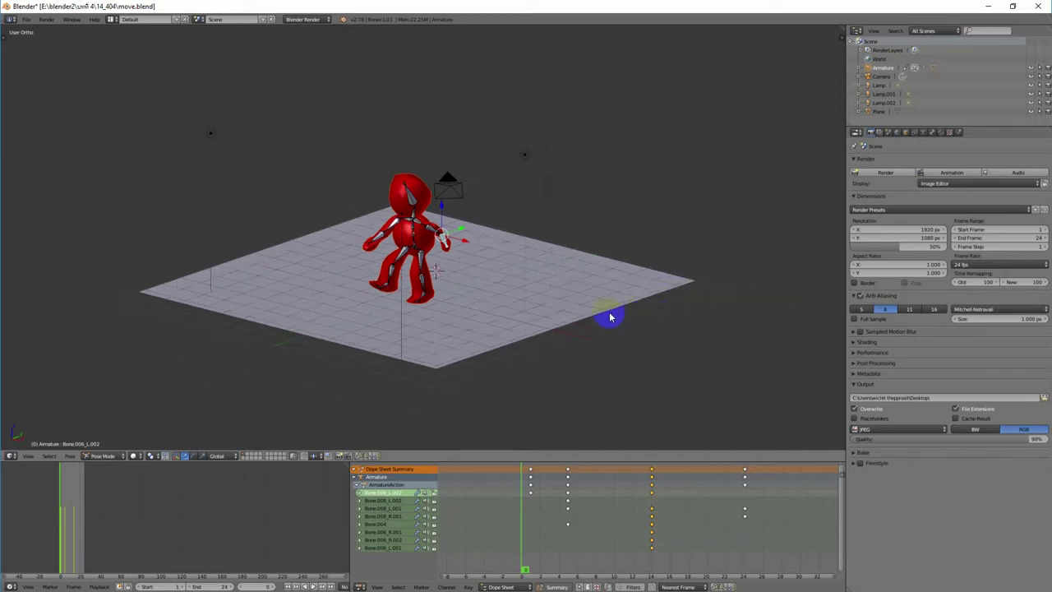
middle_drag(608, 315, 571, 316)
mouse_move(458, 304)
middle_down()
mouse_move(378, 308)
mouse_move(454, 309)
mouse_move(415, 310)
mouse_move(431, 316)
mouse_move(452, 300)
middle_up()
right_click(402, 300)
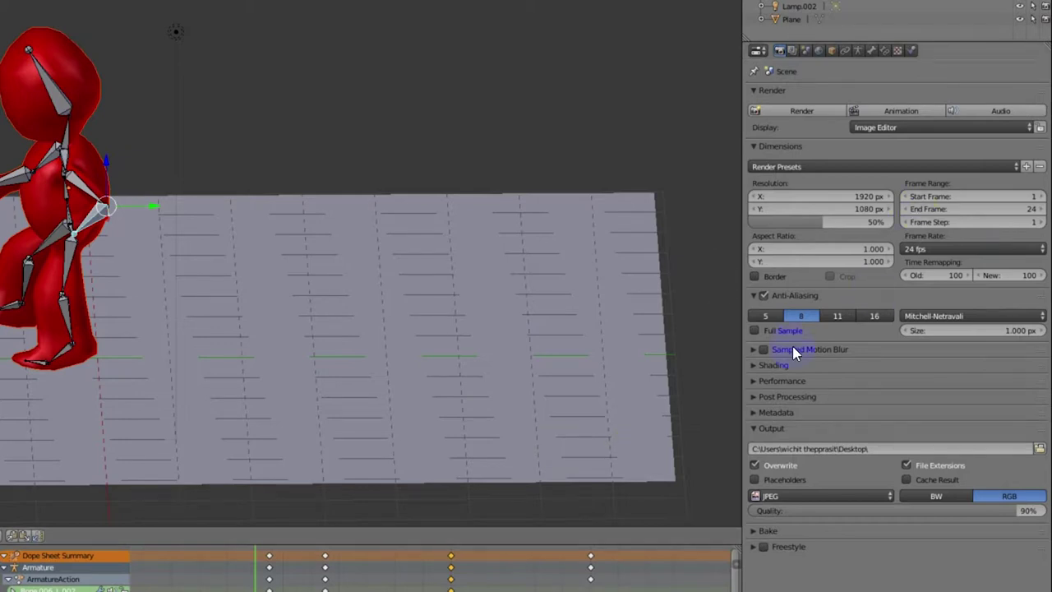
Set the render output path to the Desktop folder with the file name 1234.
click(750, 436)
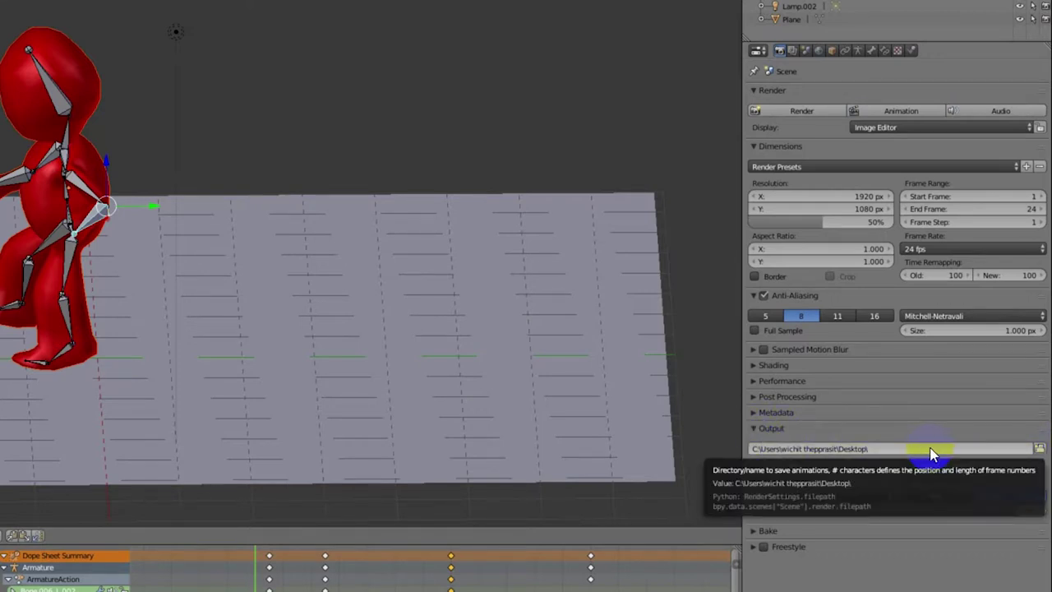
click(1040, 448)
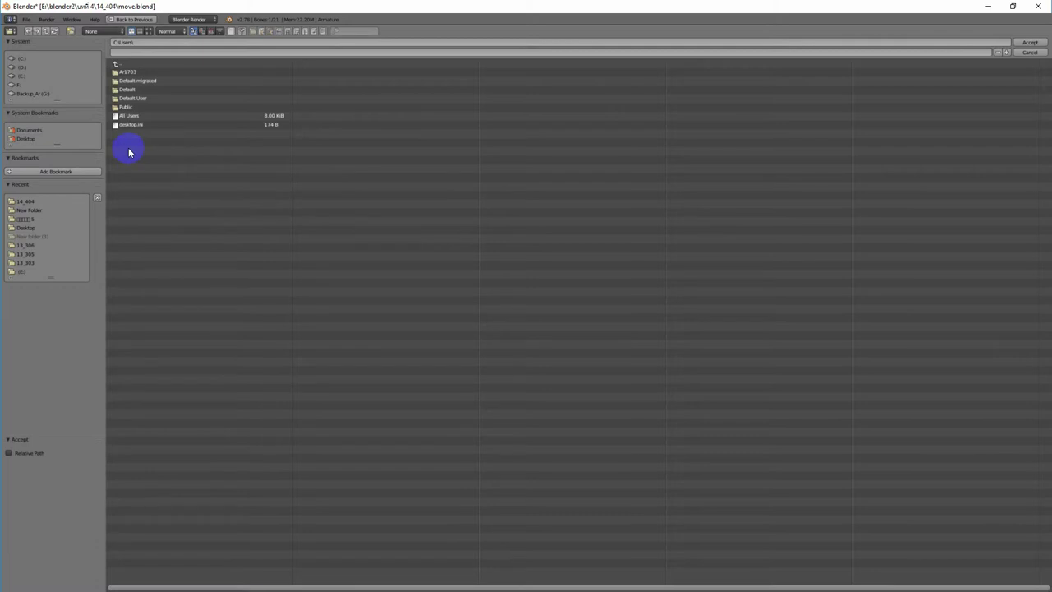
click(25, 138)
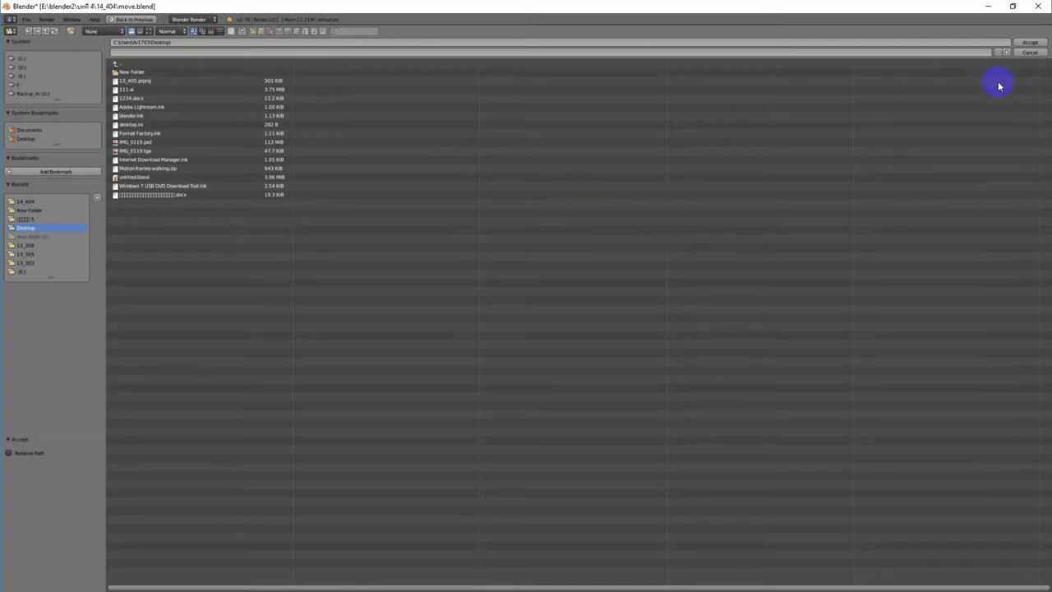
click(544, 52)
click(1037, 42)
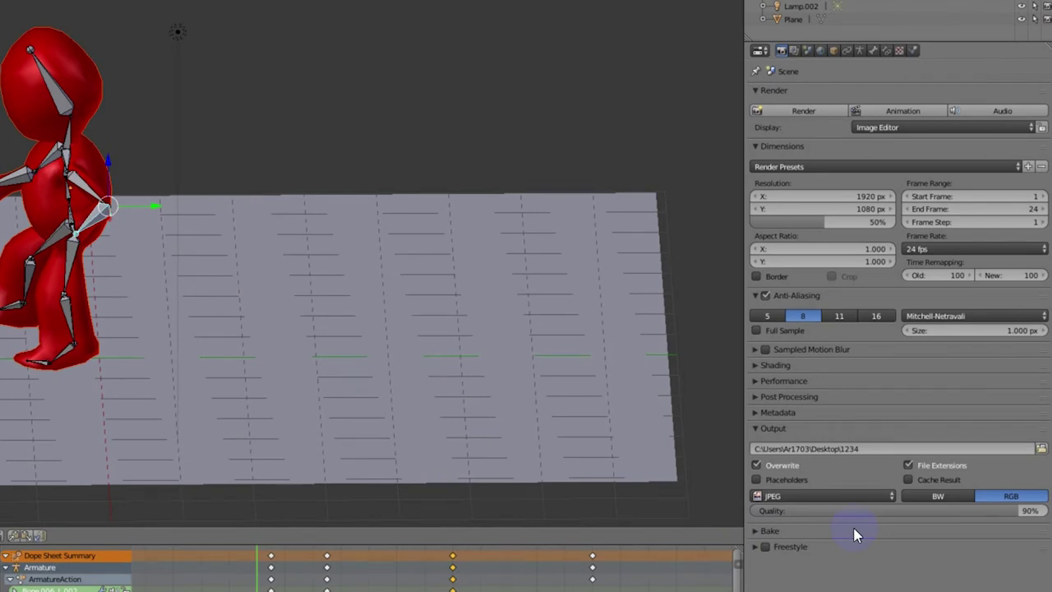
Try the 11, 16 and 5 sample settings for anti-aliasing and return it to 8.
click(839, 315)
click(846, 318)
click(876, 317)
click(806, 317)
click(767, 317)
click(805, 318)
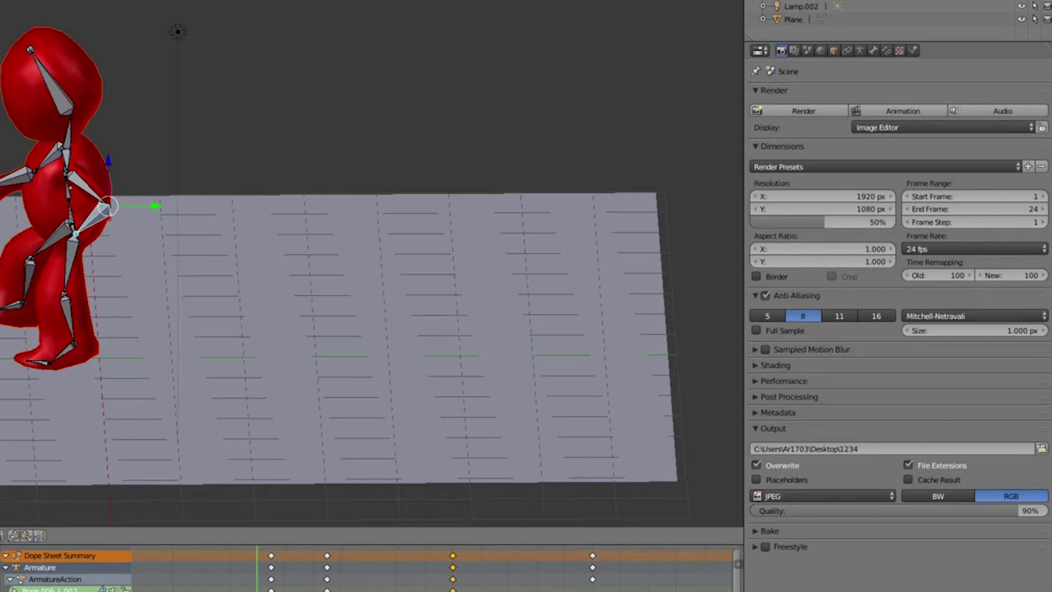
Examine the list of image and movie file formats available for the render output.
click(857, 502)
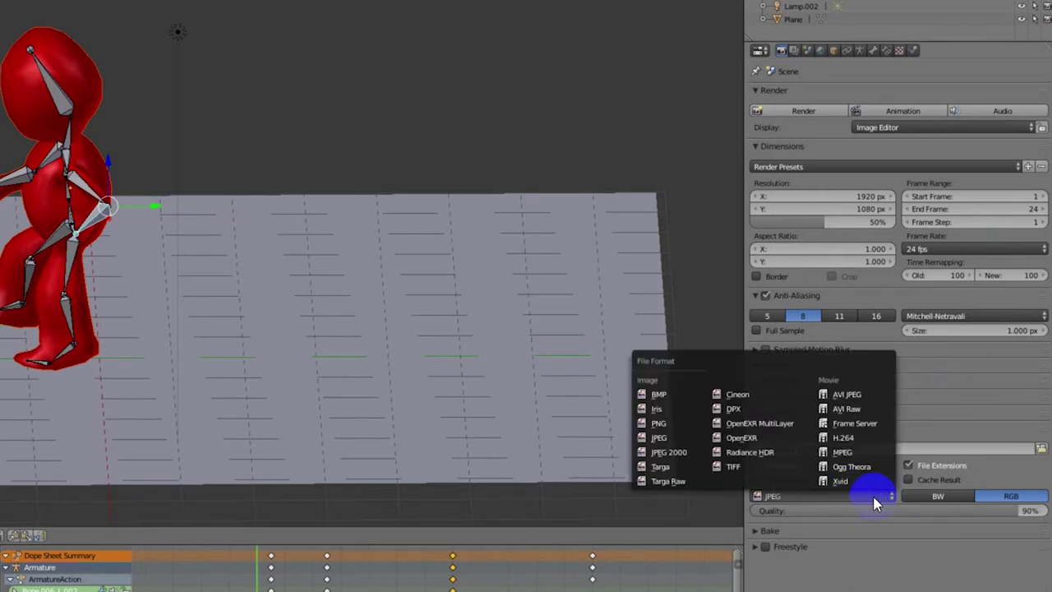
click(871, 498)
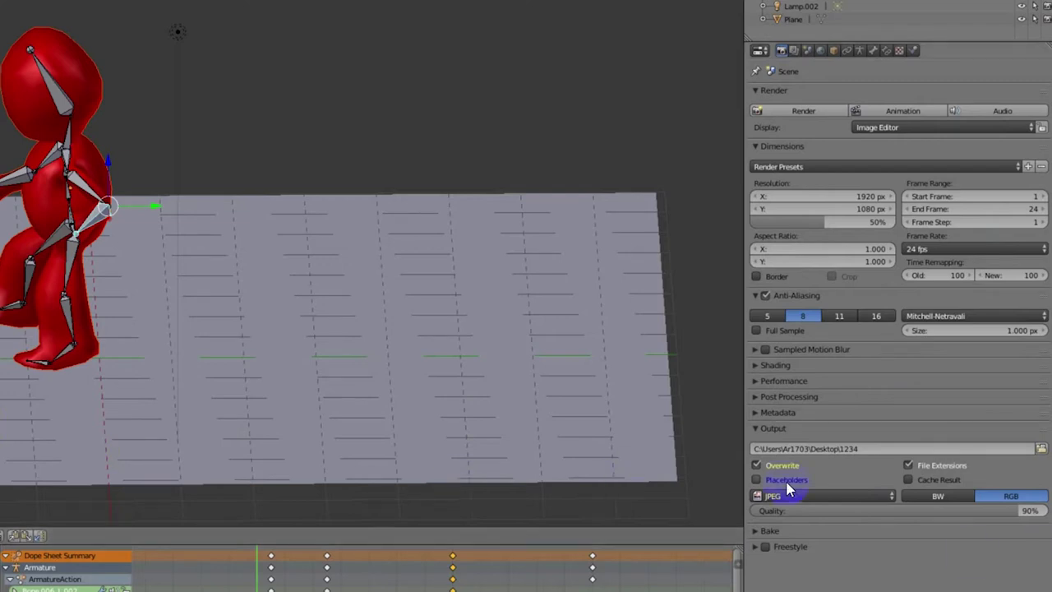
click(807, 498)
click(807, 498)
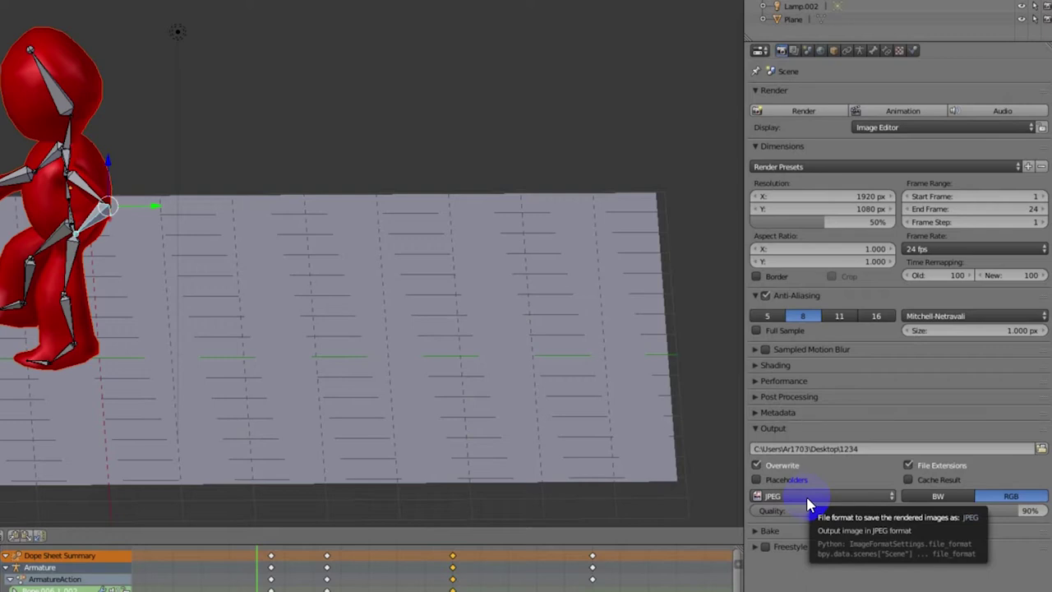
click(863, 497)
click(868, 498)
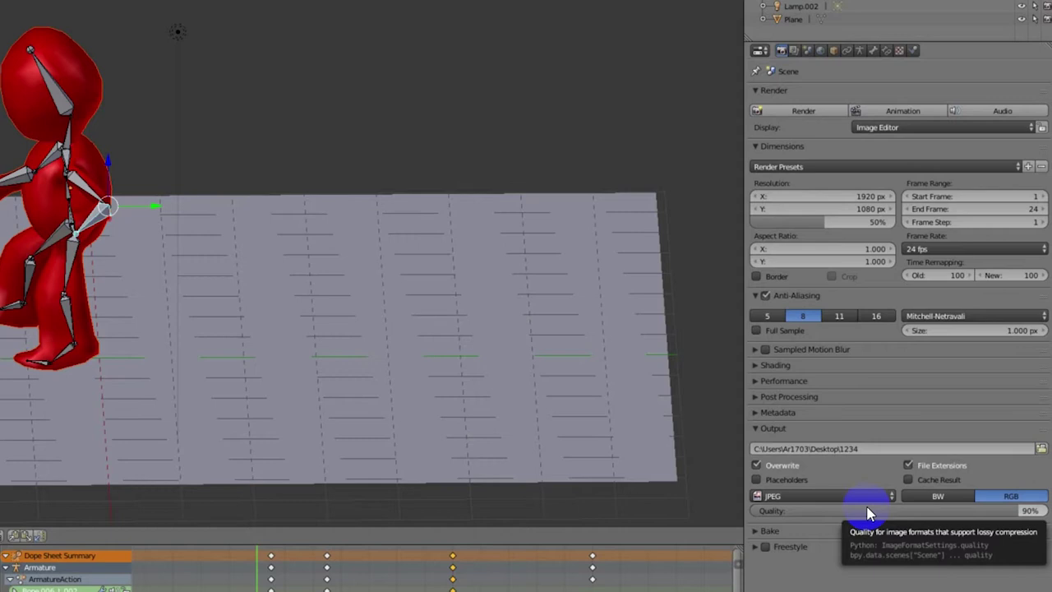
click(870, 496)
click(874, 498)
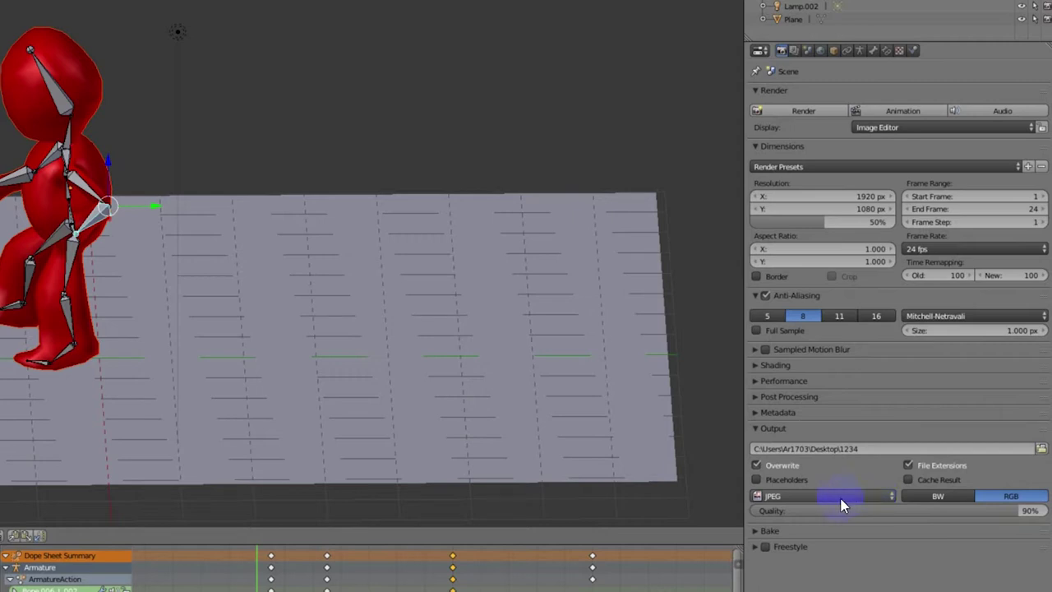
click(862, 498)
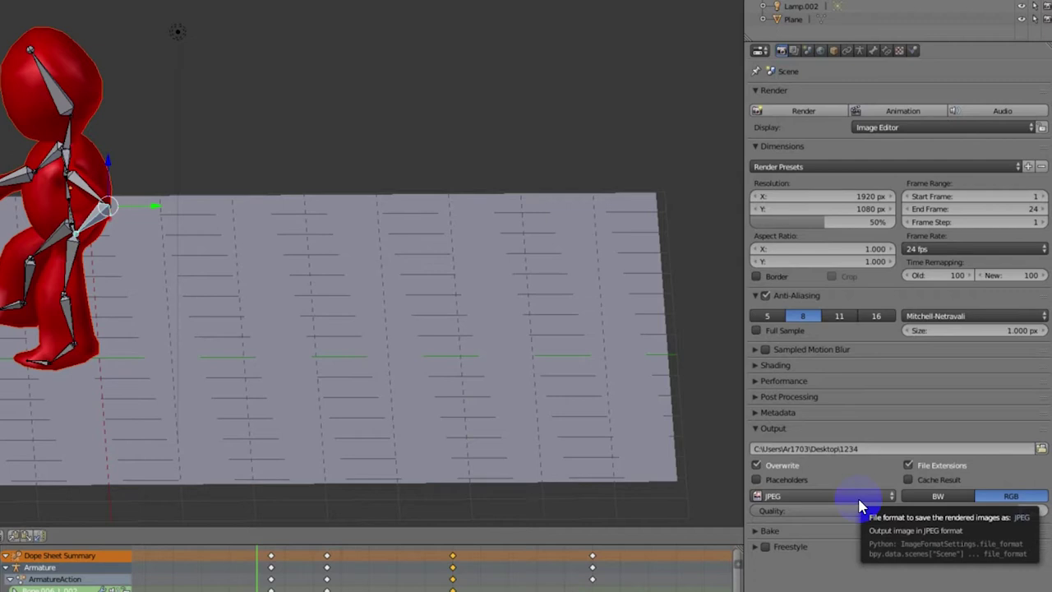
Set the render output file format to PNG.
click(859, 500)
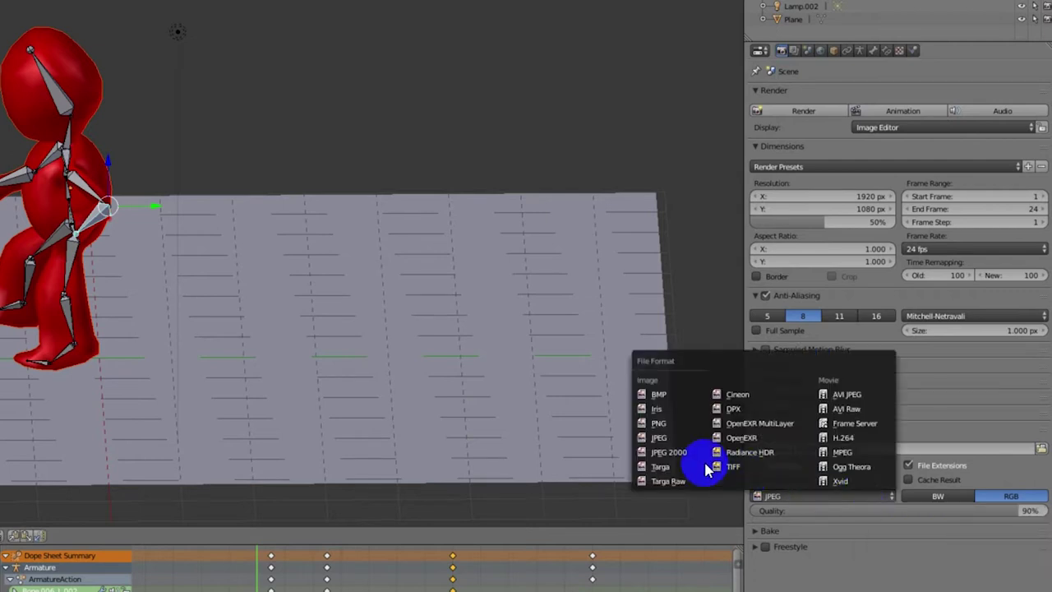
click(666, 423)
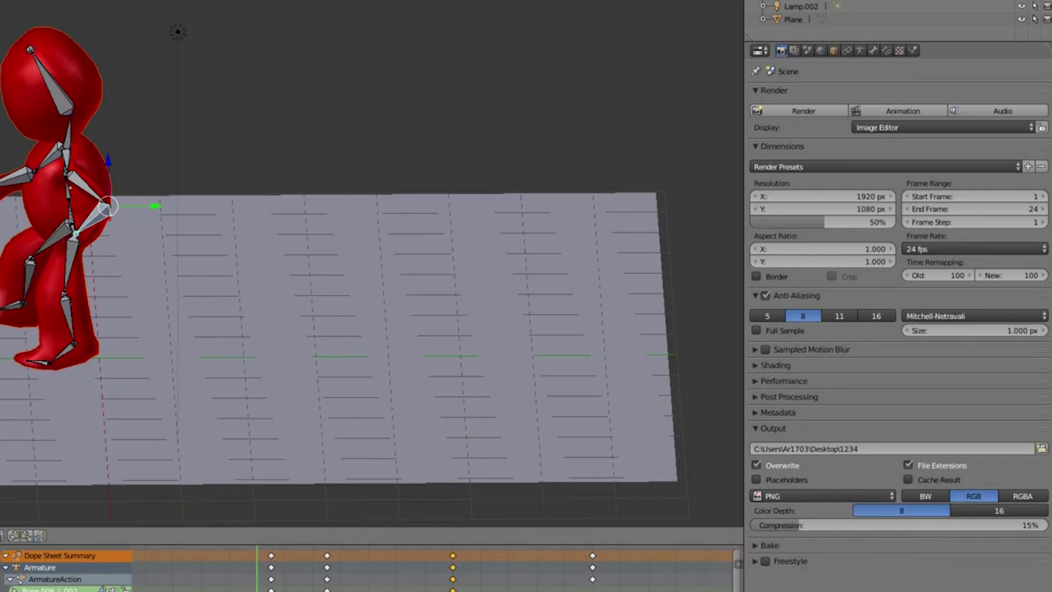
click(858, 497)
click(857, 499)
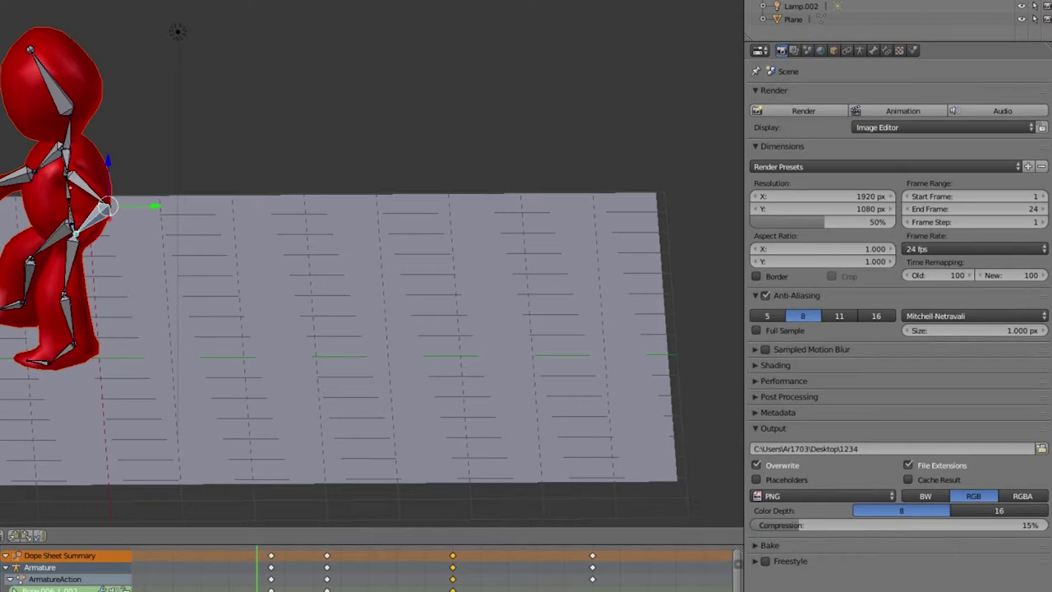
Return the viewport to the camera view and set the render output format to H.264.
middle_drag(173, 317, 247, 316)
middle_drag(340, 323, 340, 323)
key(KP_0)
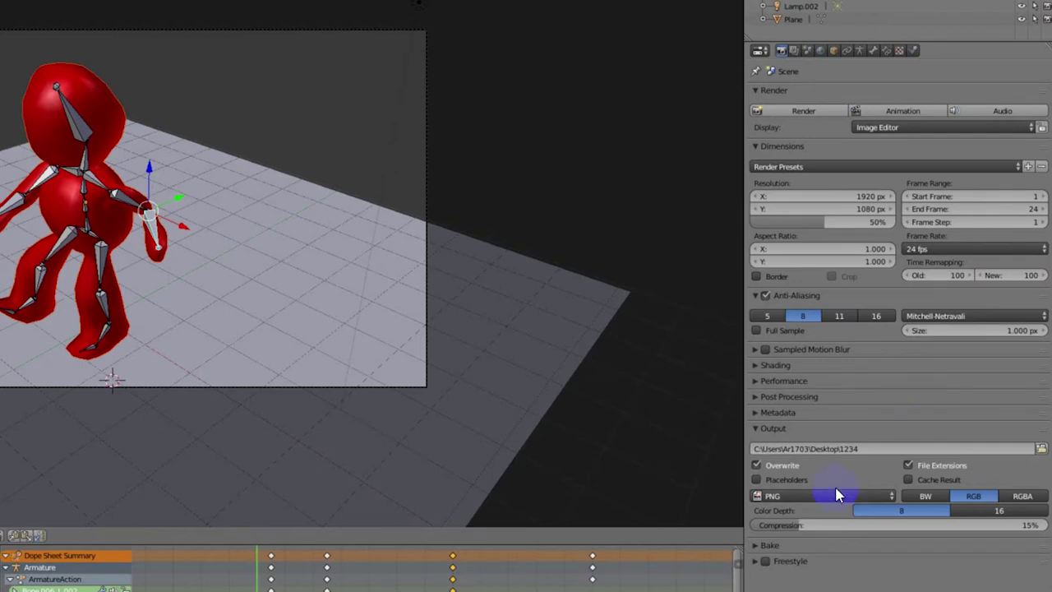
click(874, 498)
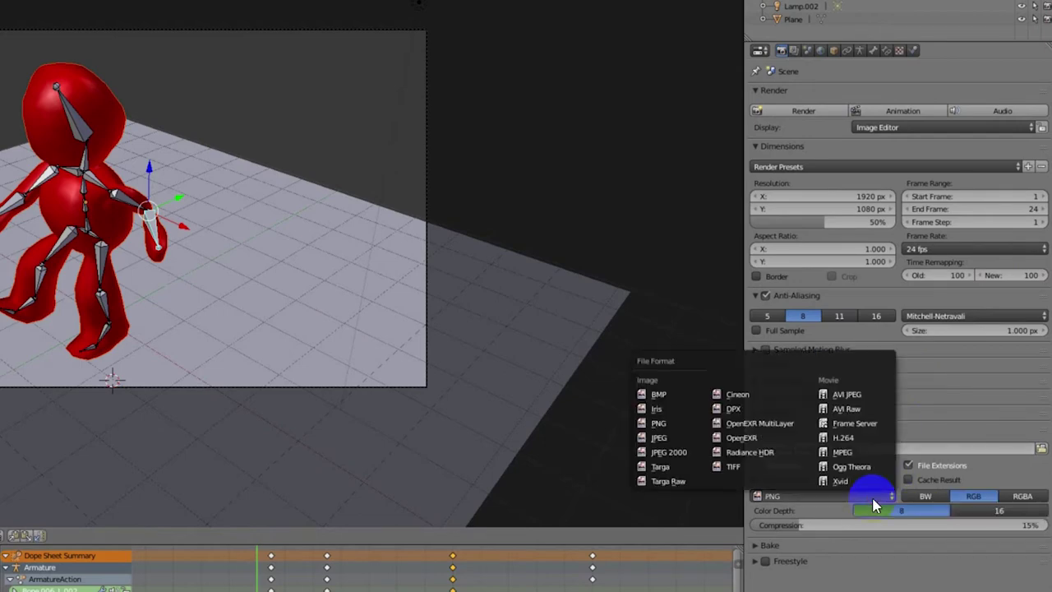
click(872, 442)
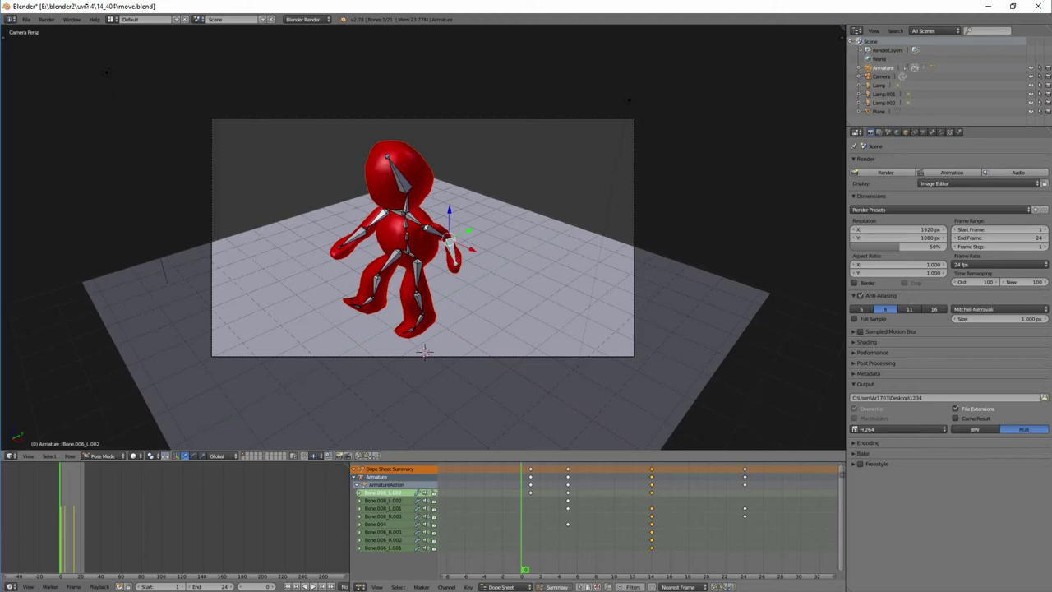
Compare the image and movie output formats again and choose H.264.
click(925, 429)
click(926, 429)
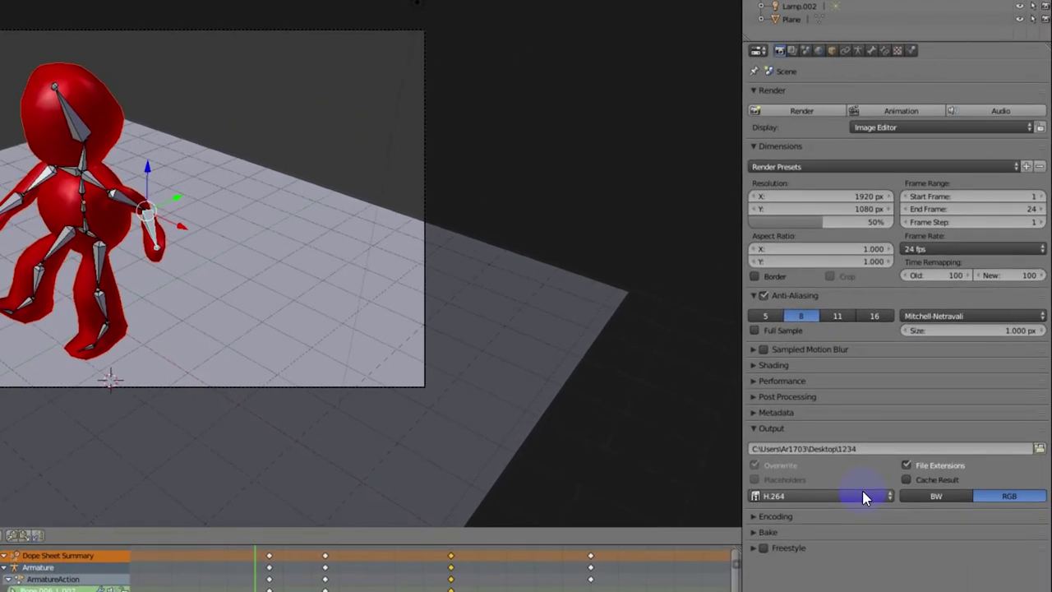
click(863, 497)
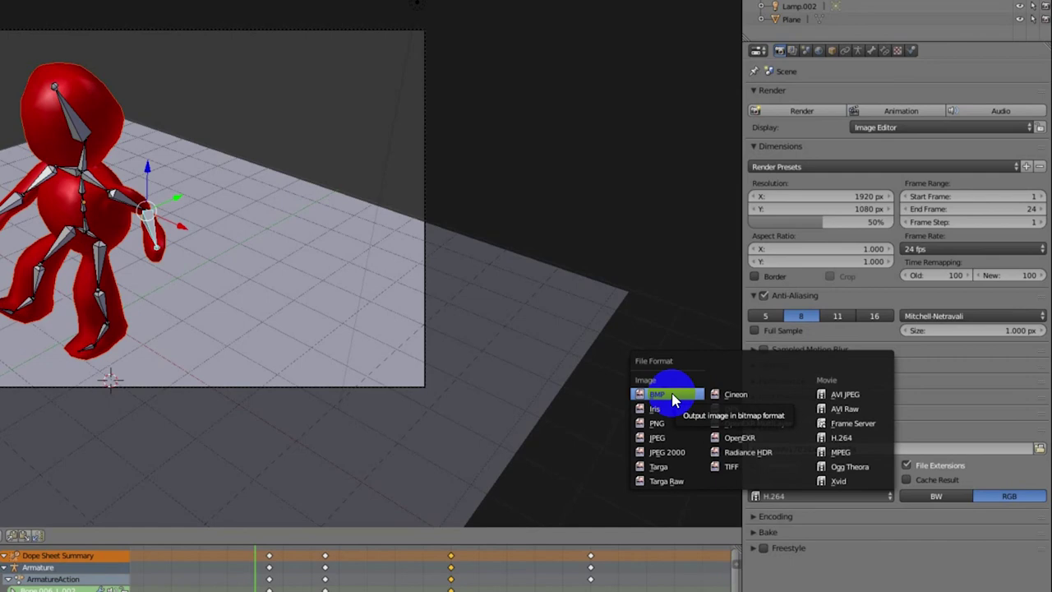
click(830, 498)
click(831, 498)
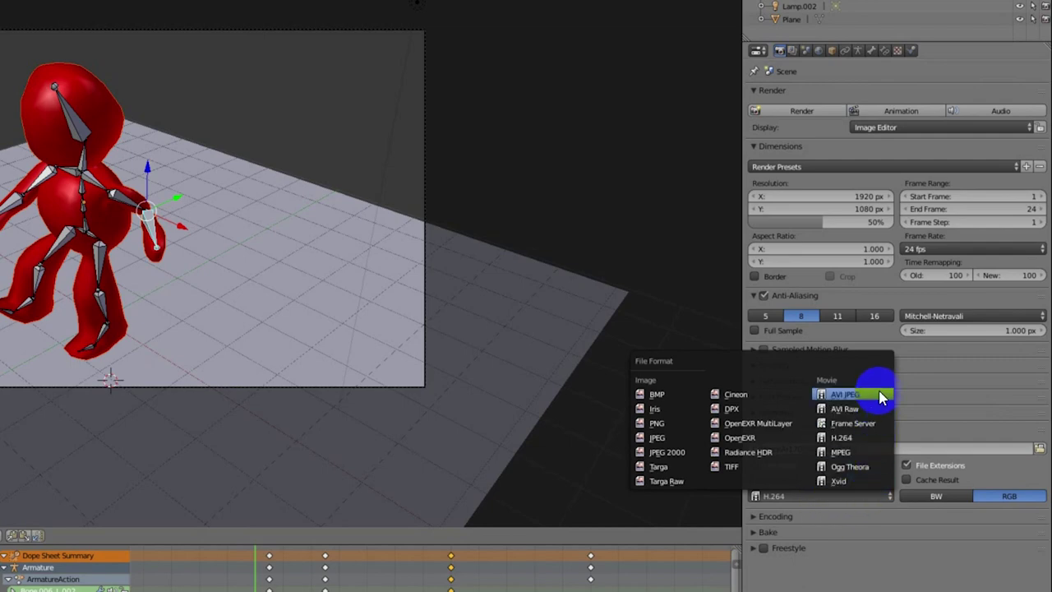
click(877, 443)
Expand the encoding settings of the H.264 output and review the container format choices.
click(755, 517)
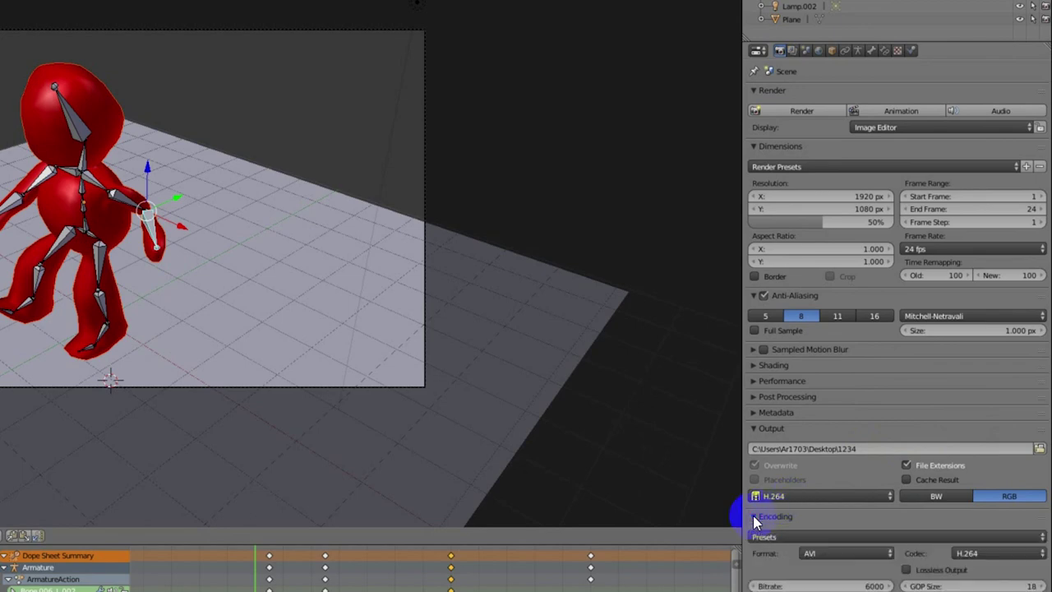
click(849, 554)
click(990, 499)
click(754, 516)
click(754, 516)
Set the render output format to the AVI JPEG movie format.
click(847, 498)
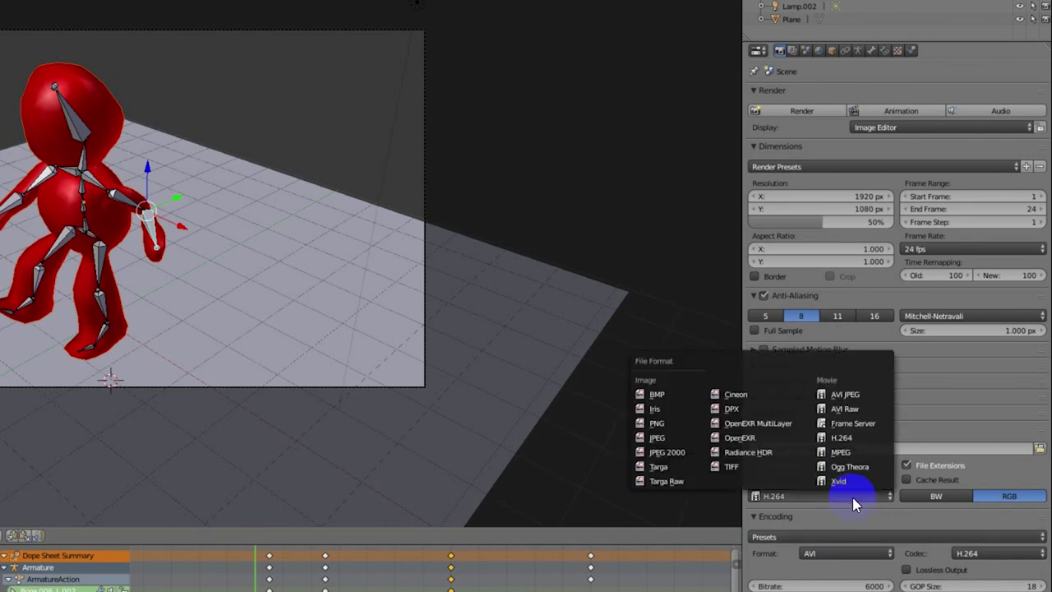
click(867, 396)
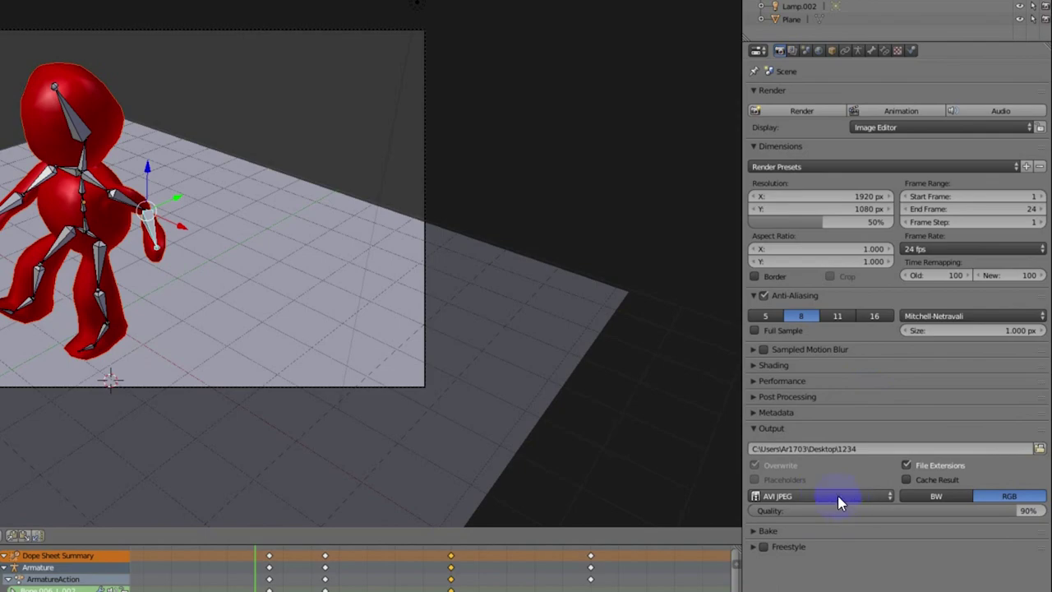